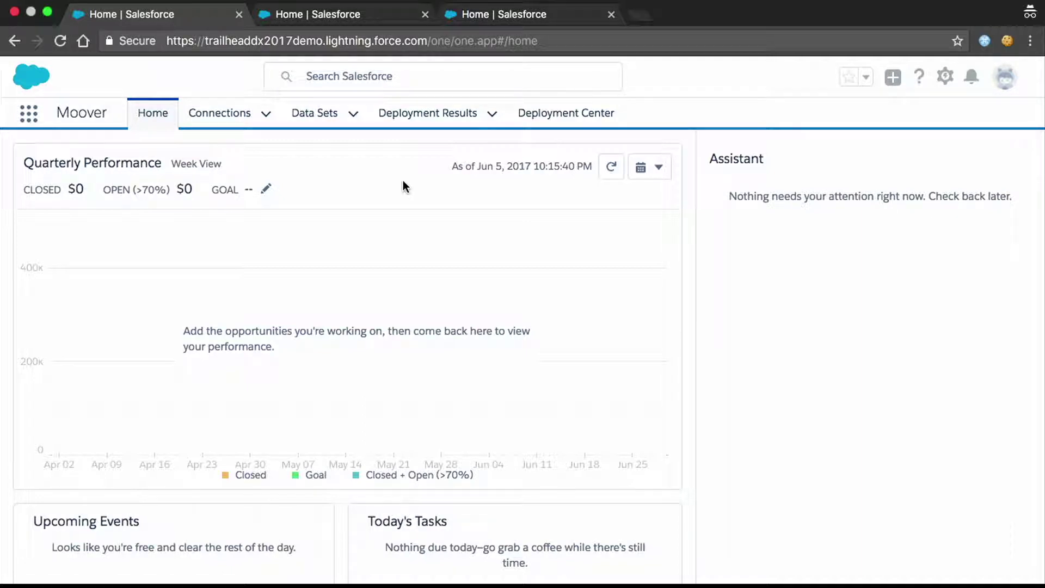
Step: Create a Sandbox connection named Dev QA and open its Salesforce login page
left_click(221, 115)
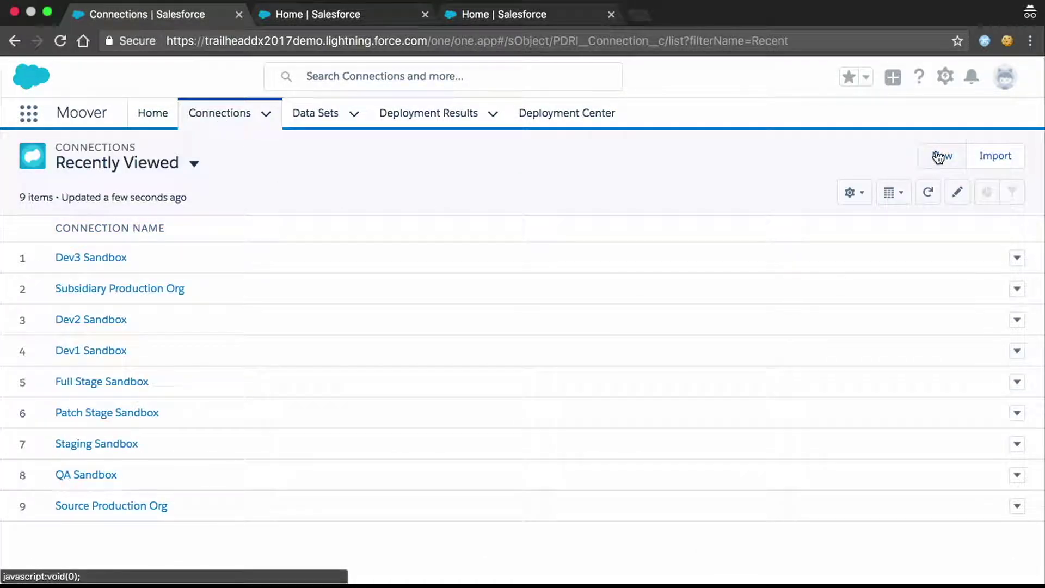
left_click(938, 157)
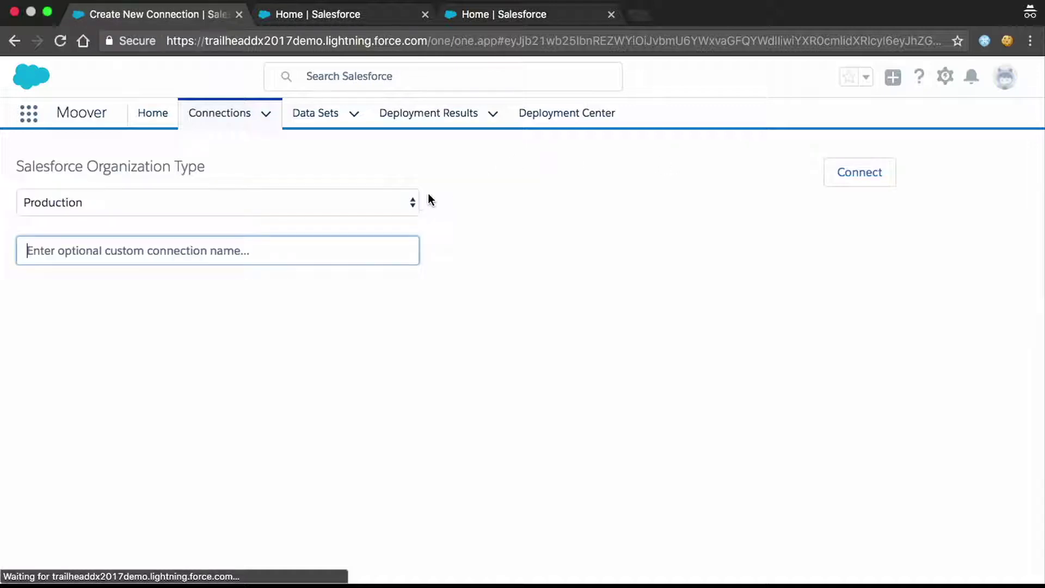
left_click(404, 204)
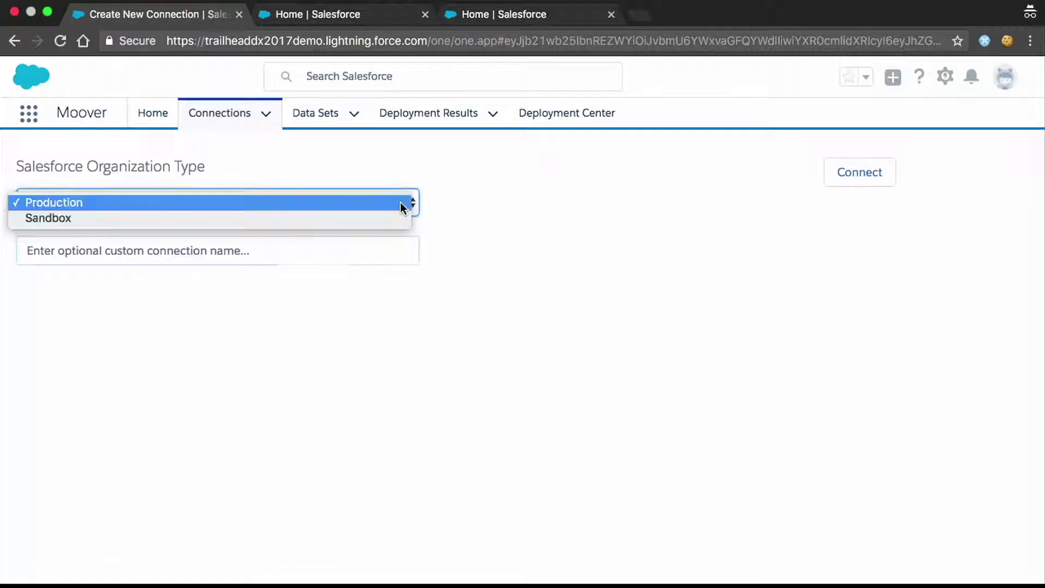
left_click(375, 217)
left_click(309, 249)
type("D")
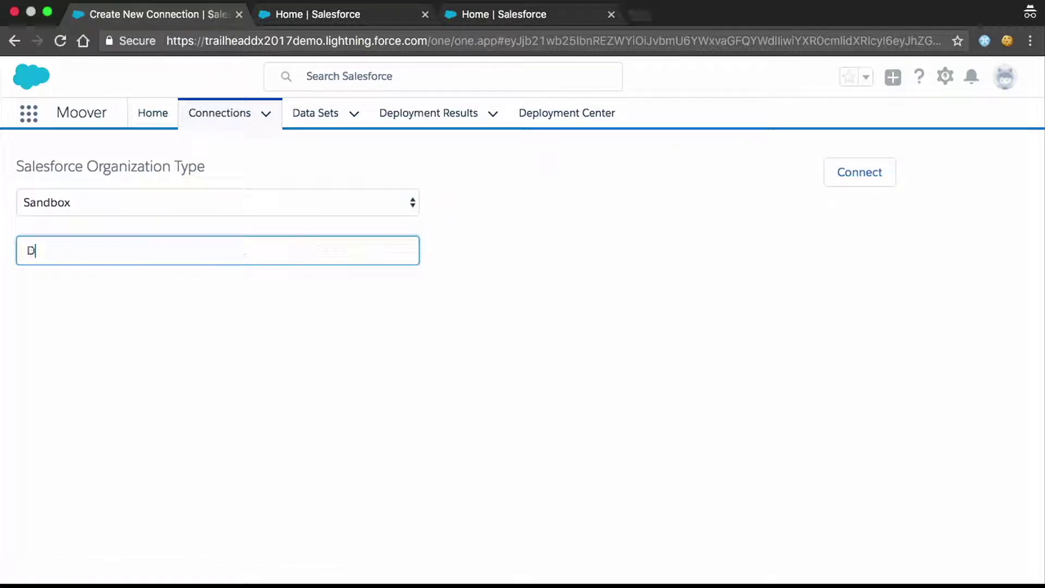
type("ev QA")
left_click(655, 235)
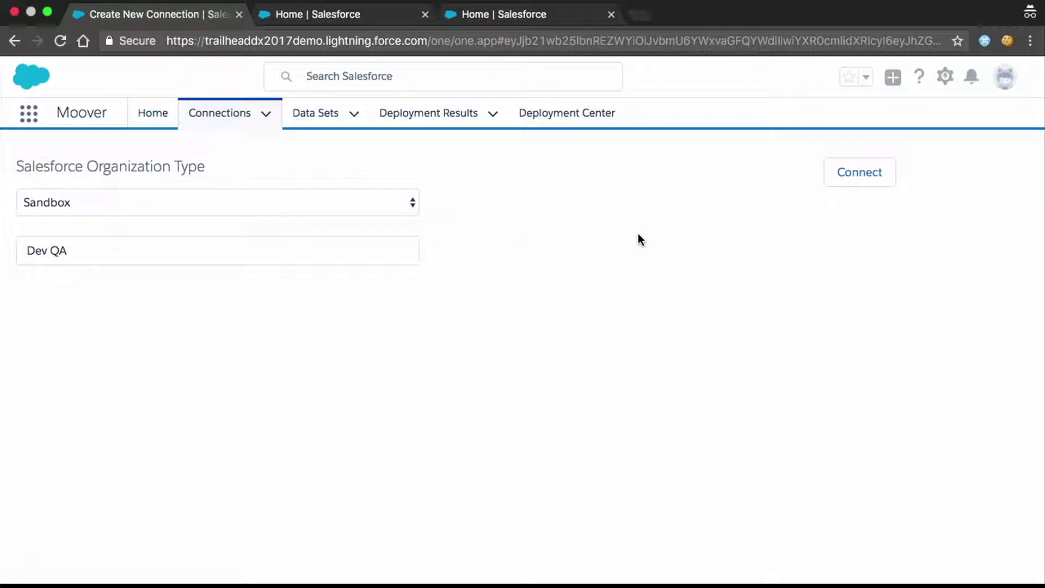
left_click(852, 176)
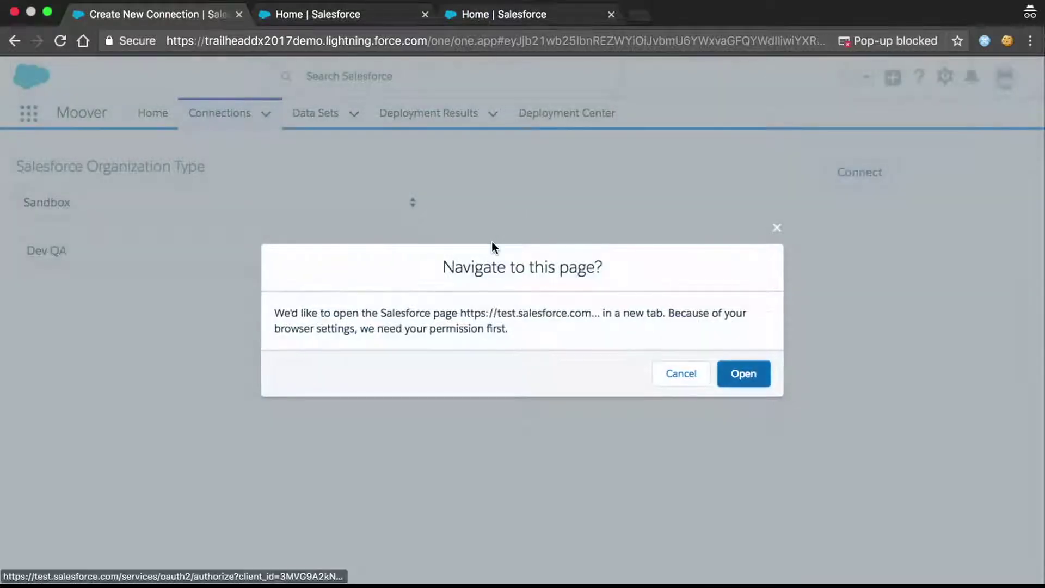
left_click(754, 380)
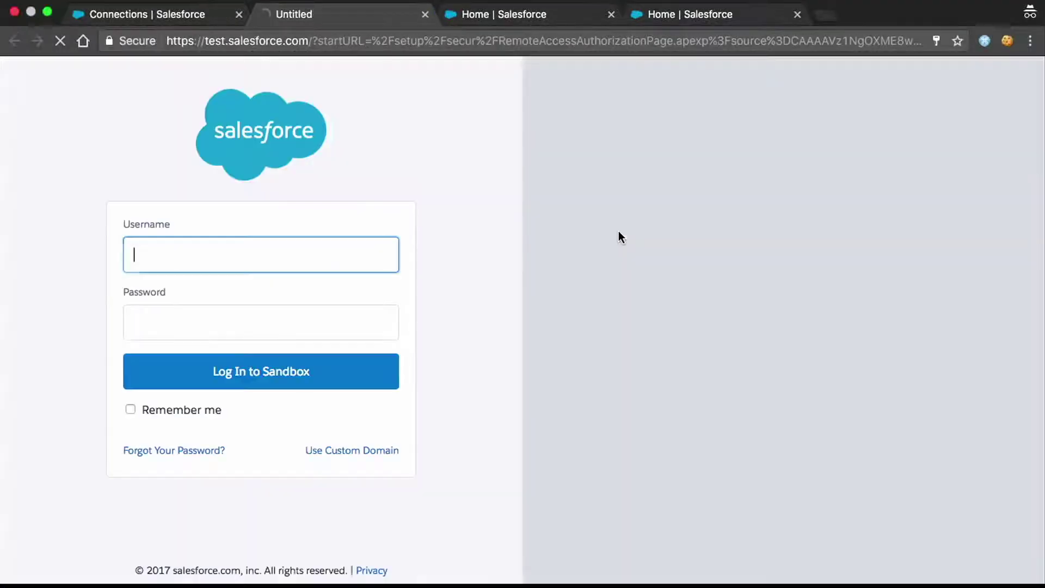
Step: Log in to the sandbox with the saved UAT username and the account password, and allow Prodly Moover access
left_click(390, 249)
key("Down")
key("Return")
key("Tab")
type("••••")
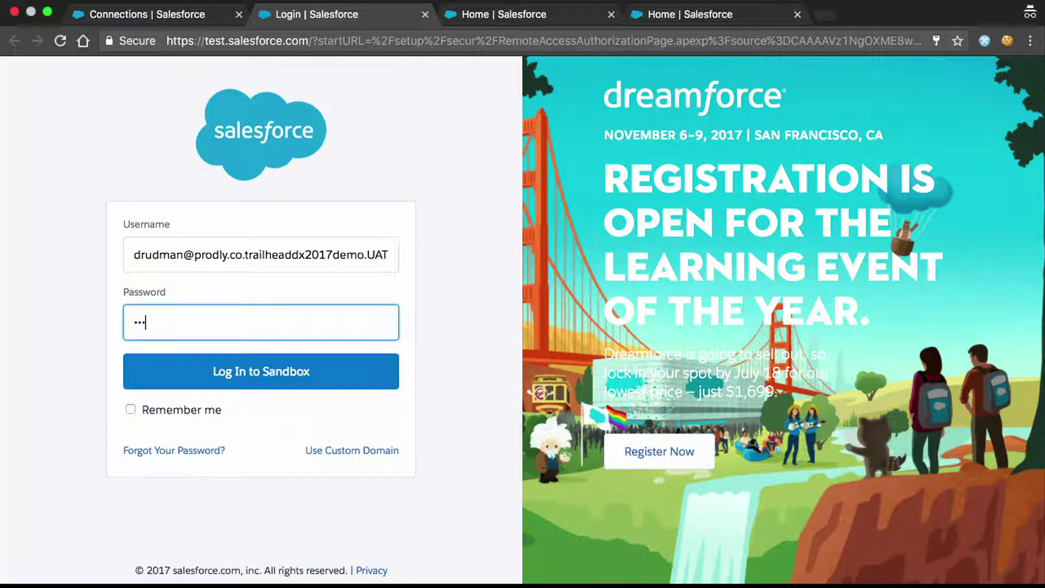
type("•••••••")
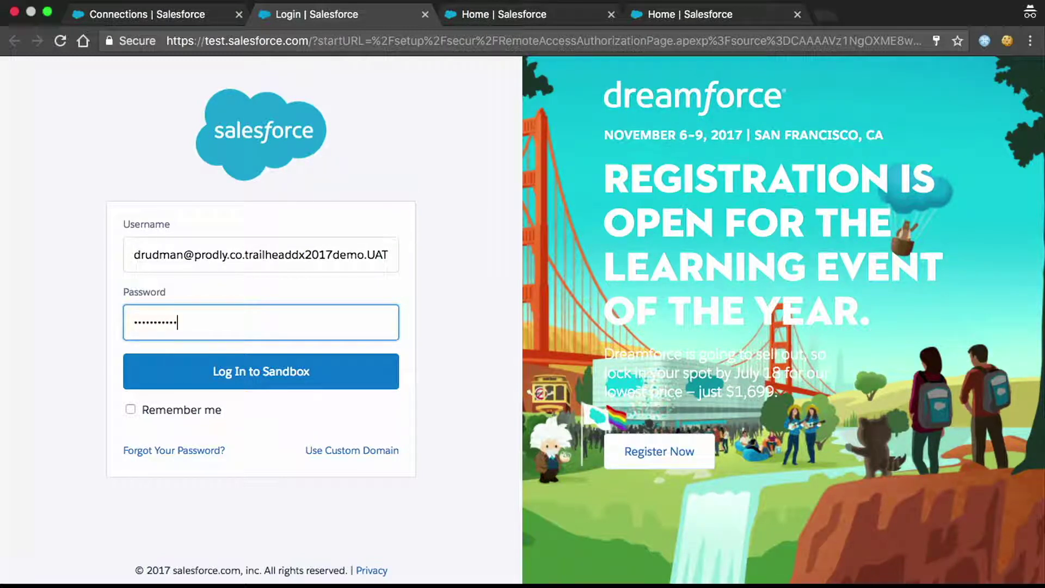
left_click(272, 371)
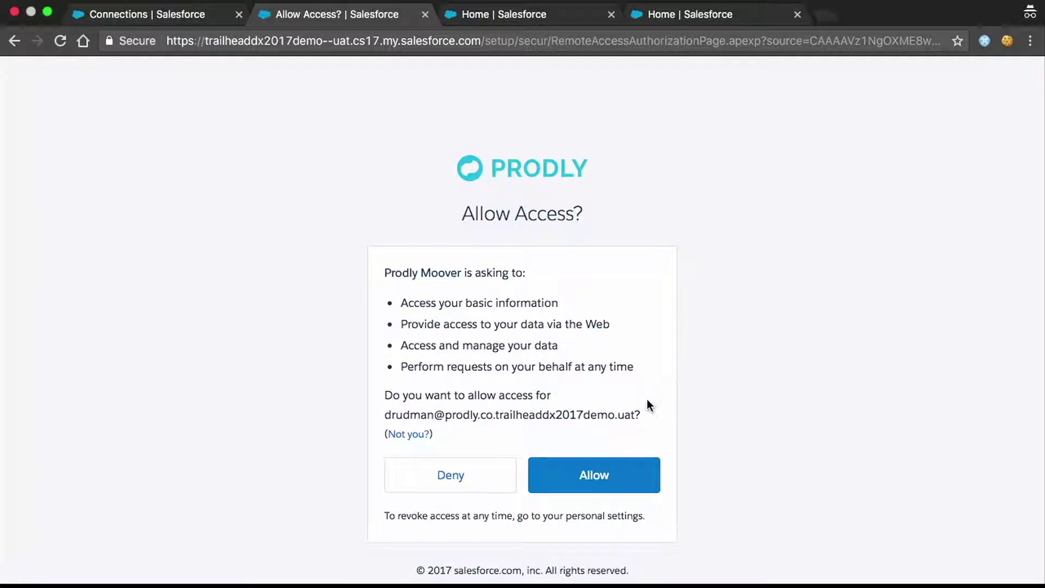
left_click(608, 471)
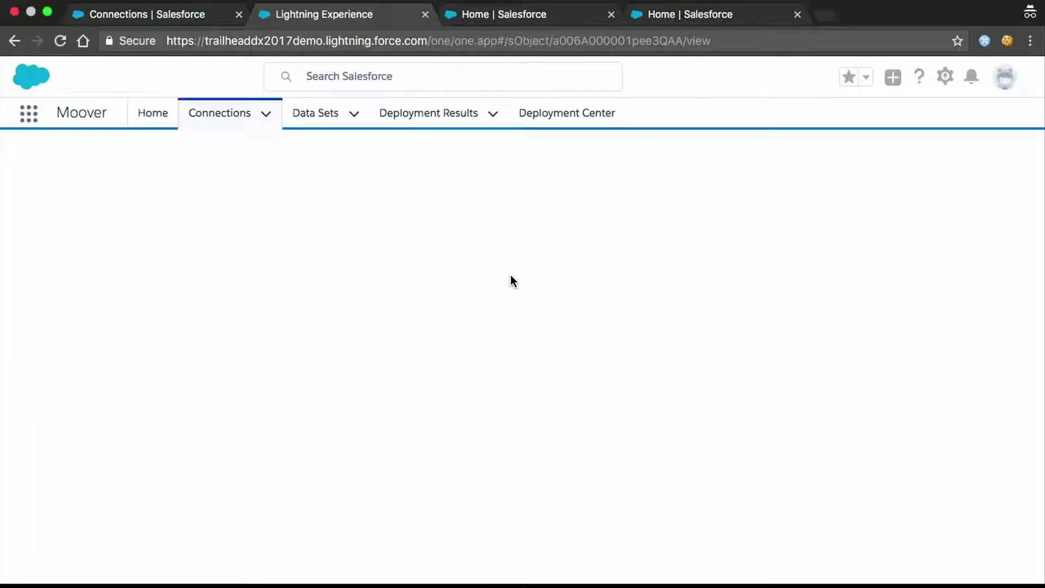
Step: Review the Dev QA connection's details, including its org type, user information and token fields
scroll(401, 254, "down", 3)
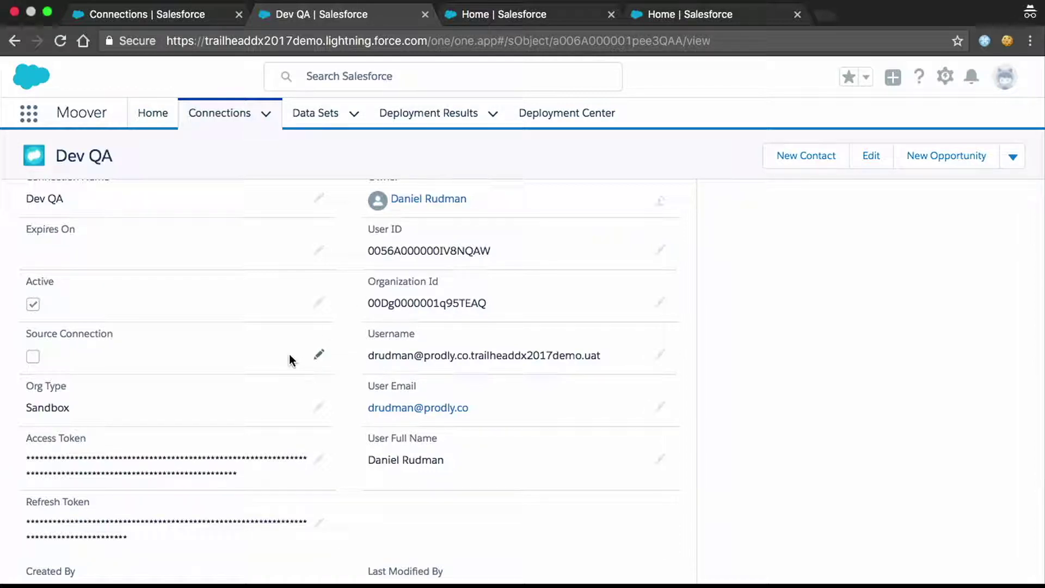
scroll(331, 269, "up", 3)
scroll(331, 273, "down", 3)
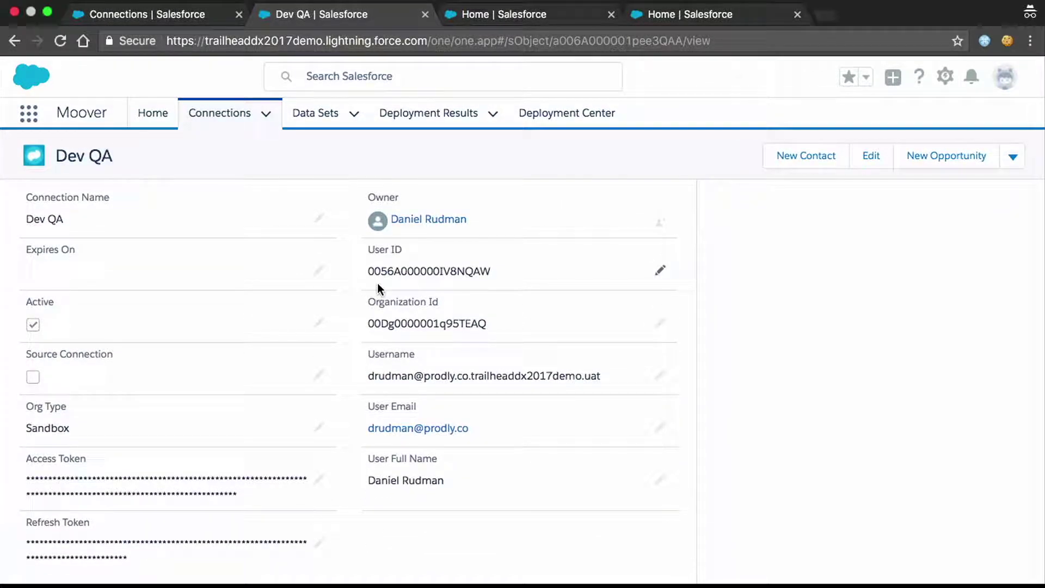
scroll(310, 354, "down", 2)
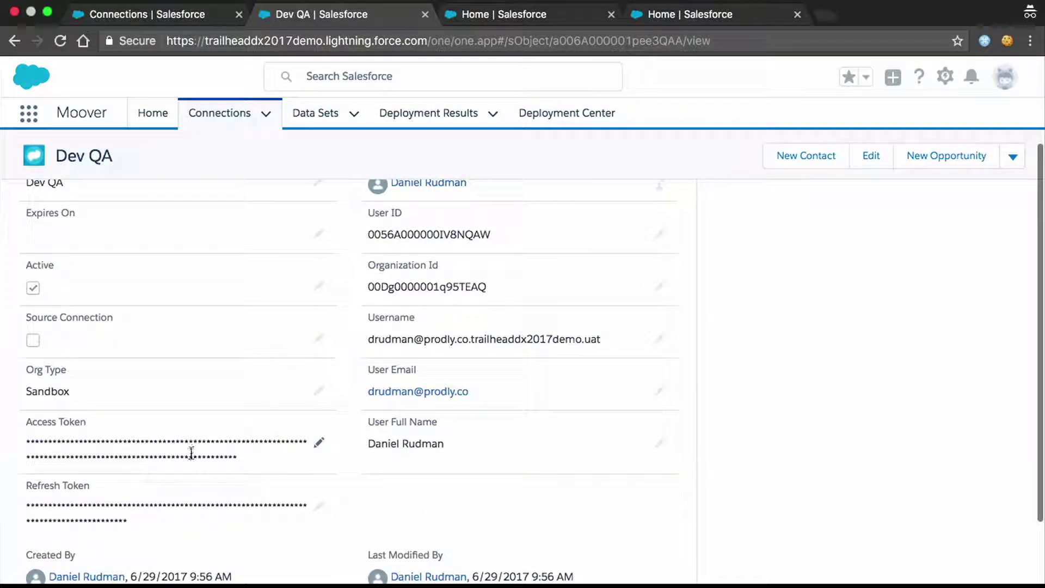
scroll(191, 454, "up", 1)
scroll(192, 453, "up", 3)
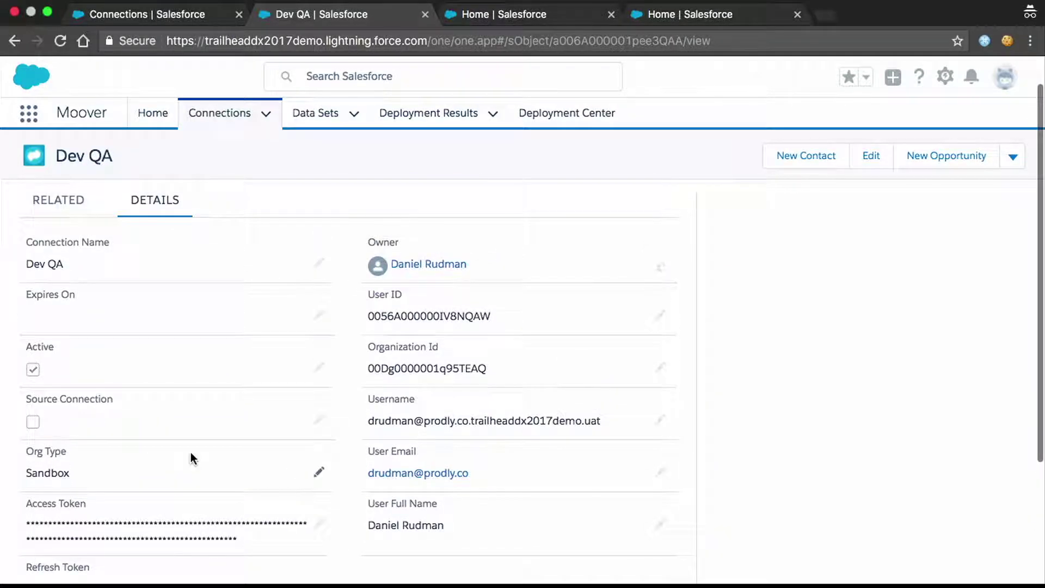
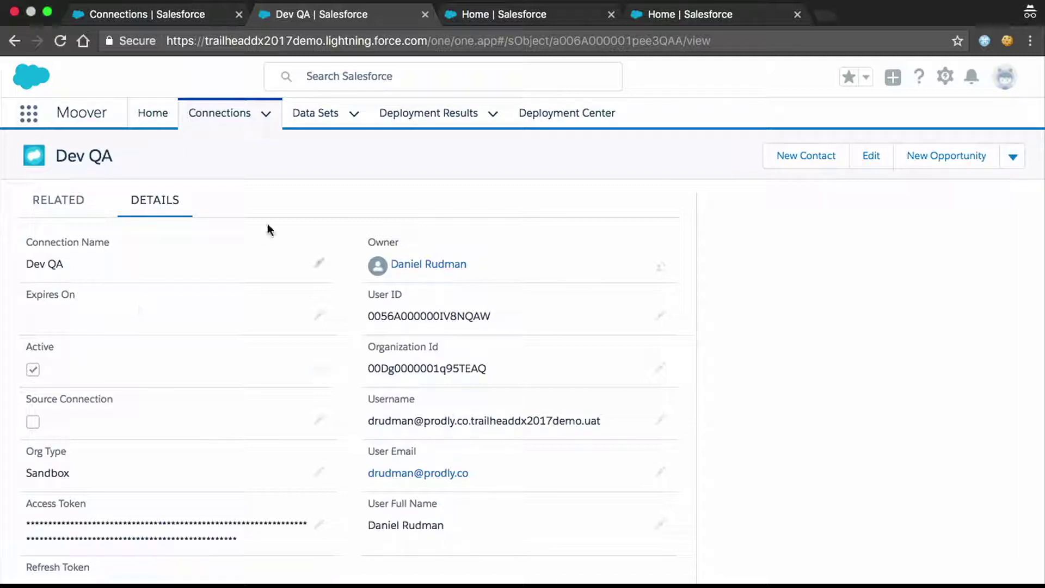
Step: Start a new data set and name it CRM Data Set
left_click(319, 120)
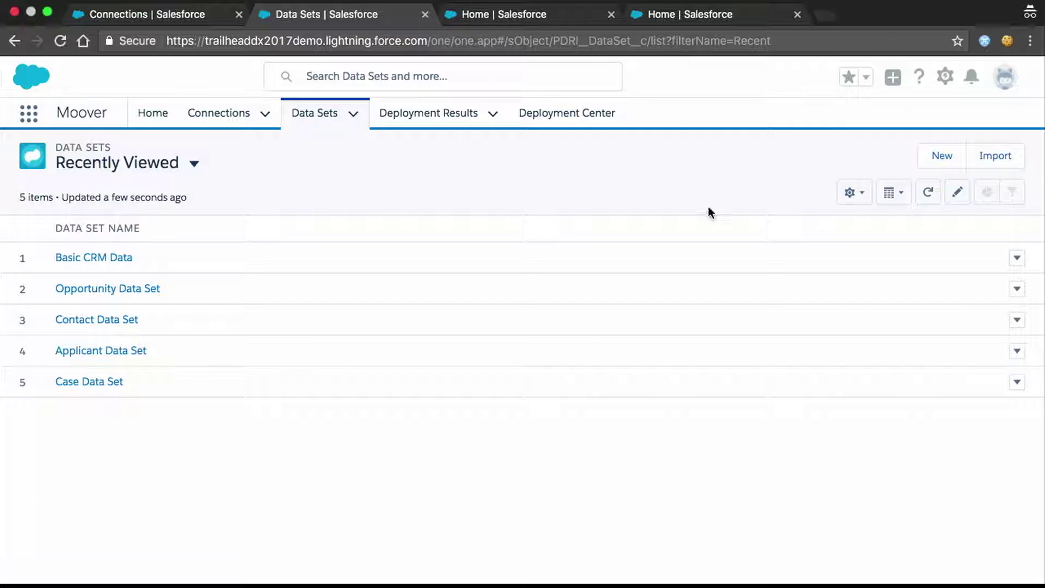
left_click(942, 155)
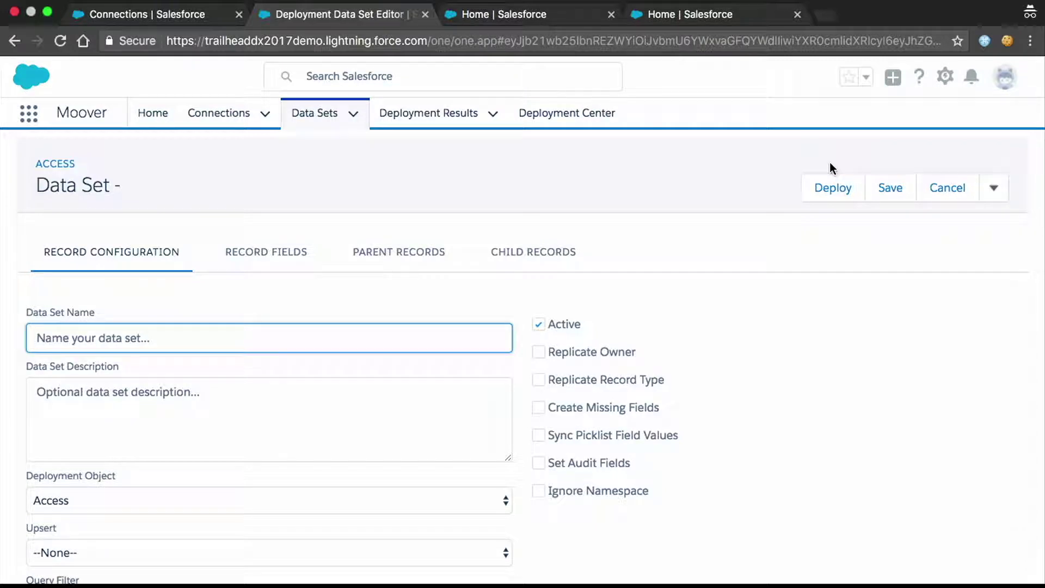
scroll(830, 162, "down", 3)
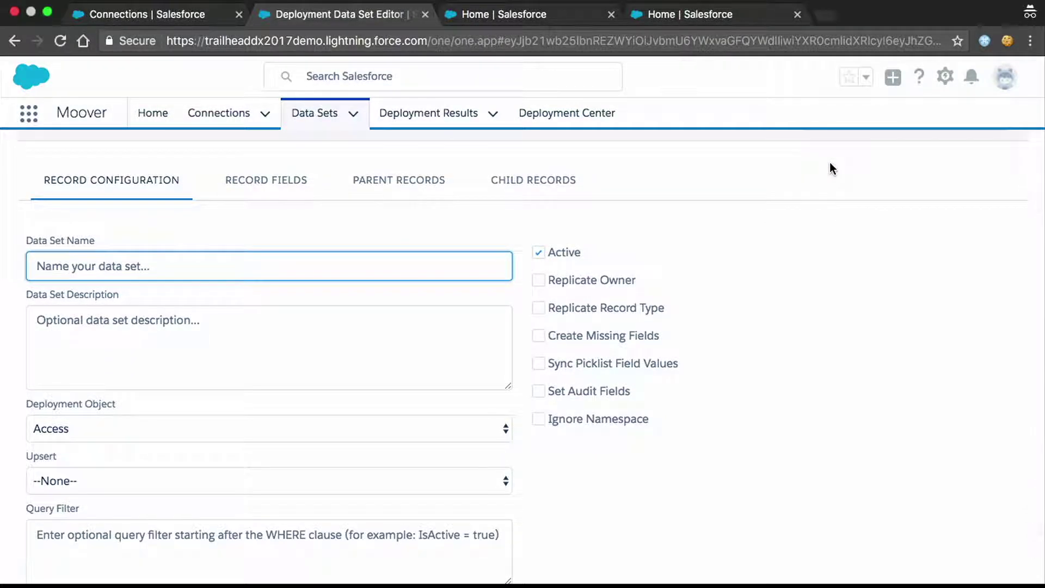
scroll(830, 218, "up", 2)
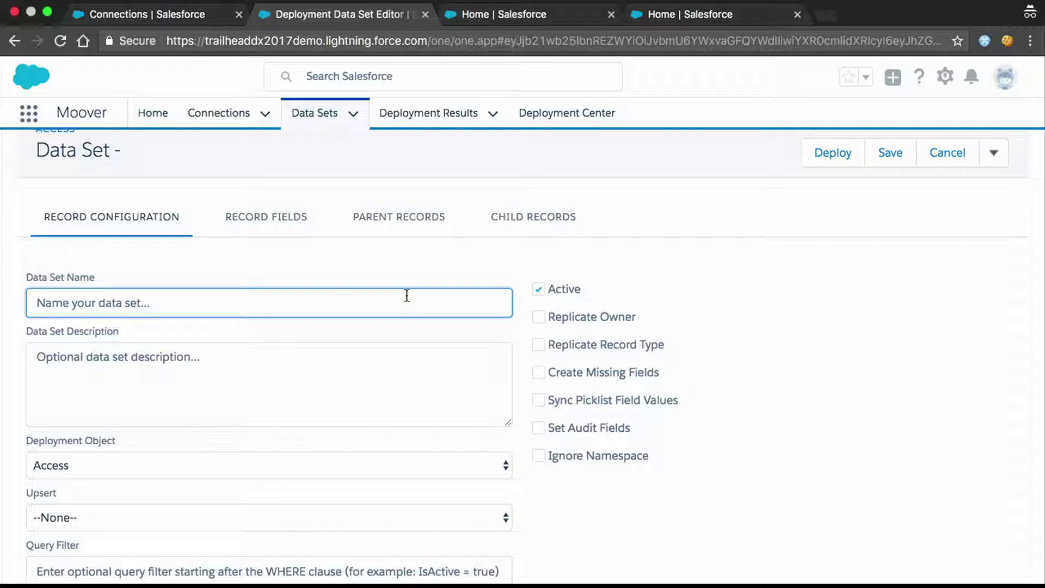
type("CRM Data Set")
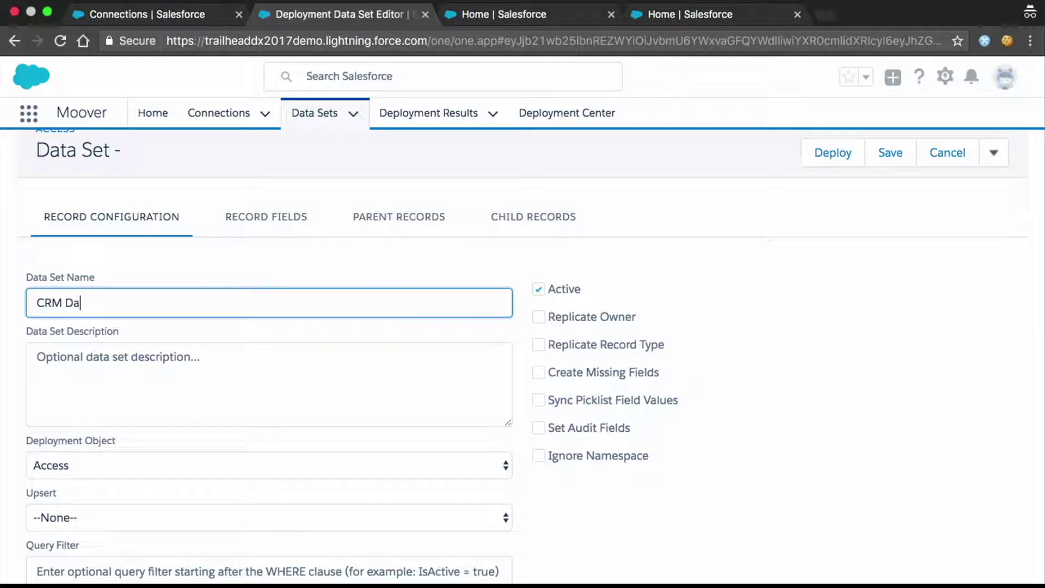
left_click(805, 290)
Step: Enter "Testing for demo" as the data set's description
scroll(498, 337, "down", 1)
left_click(473, 339)
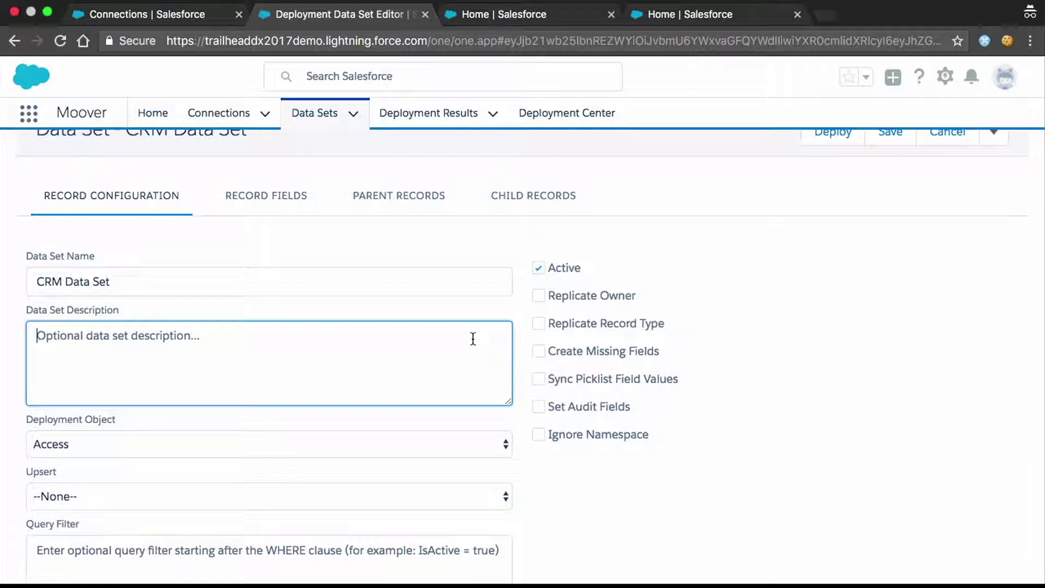
type("Testi")
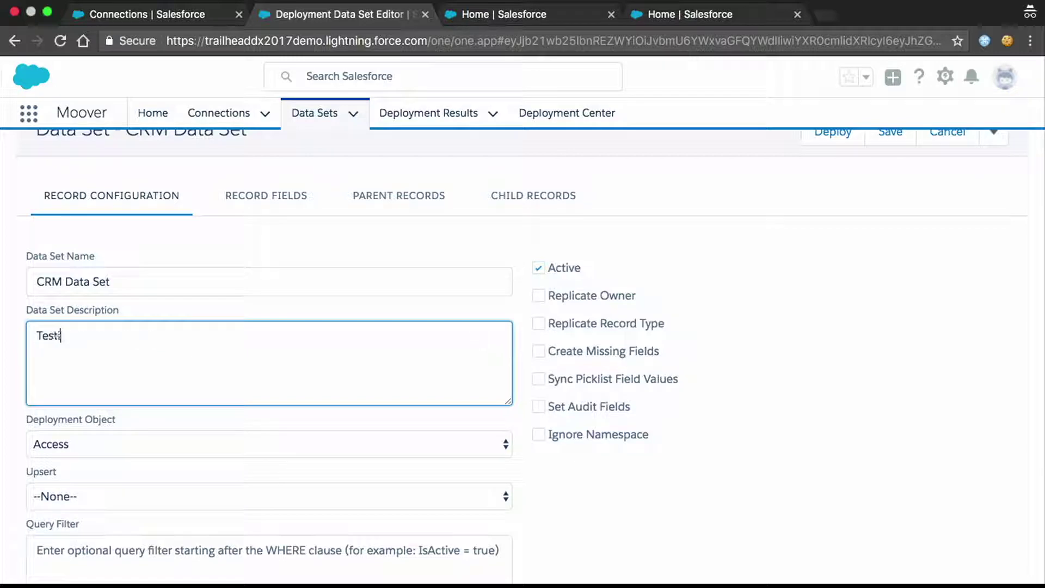
type("ng for demo")
left_click(821, 309)
Step: Set the data set's deployment object to Account
scroll(821, 309, "down", 2)
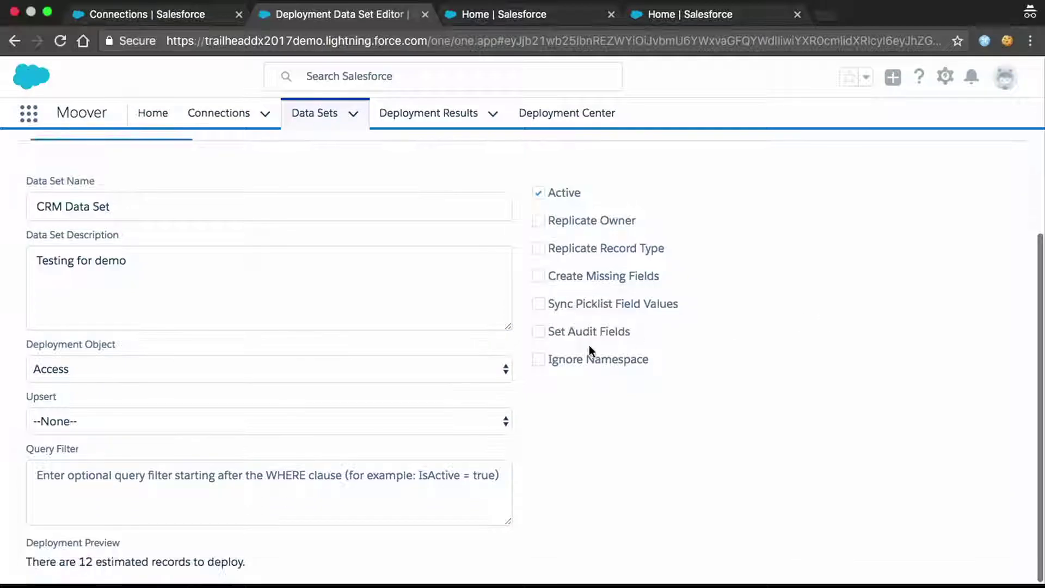
left_click(498, 368)
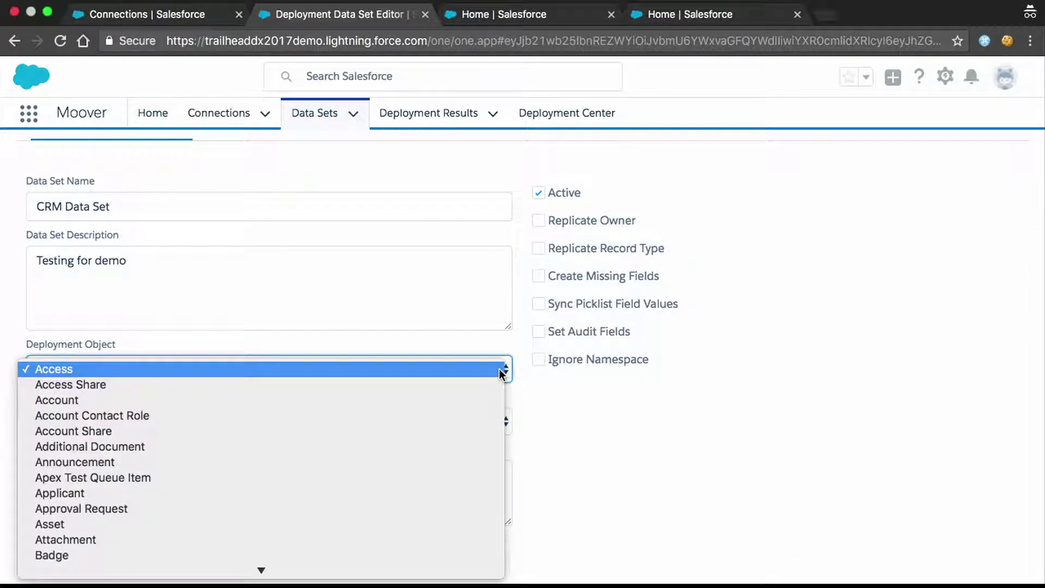
left_click(444, 398)
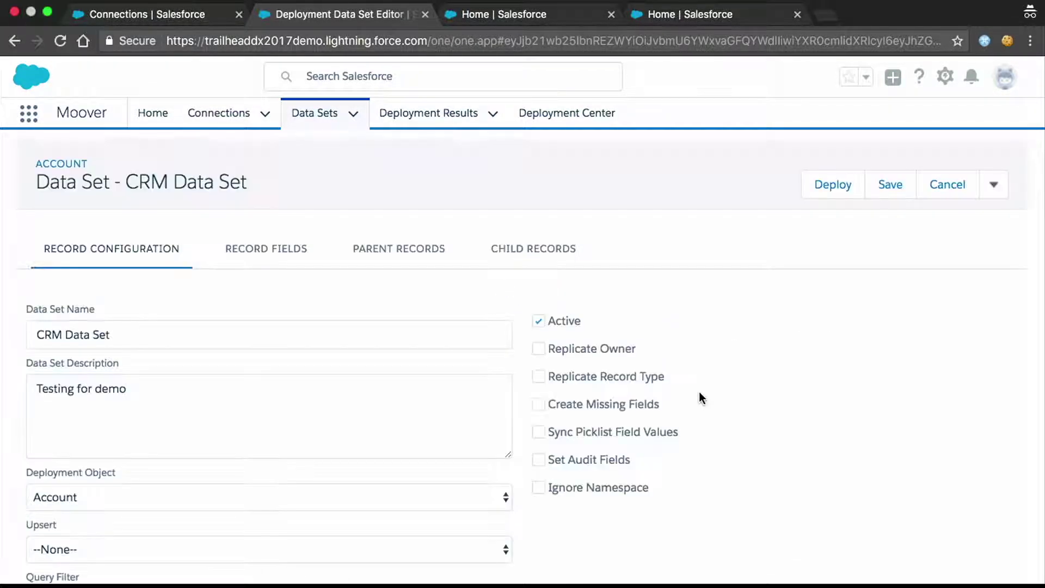
Step: Check the Upsert choices for the Account data set without changing the selection
scroll(699, 391, "down", 2)
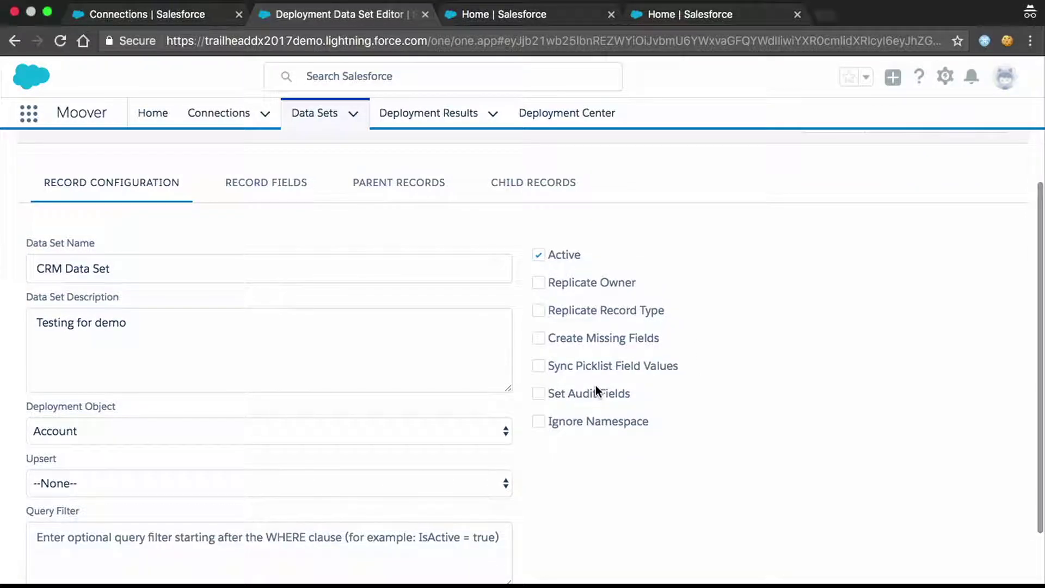
scroll(483, 392, "down", 2)
scroll(483, 392, "down", 1)
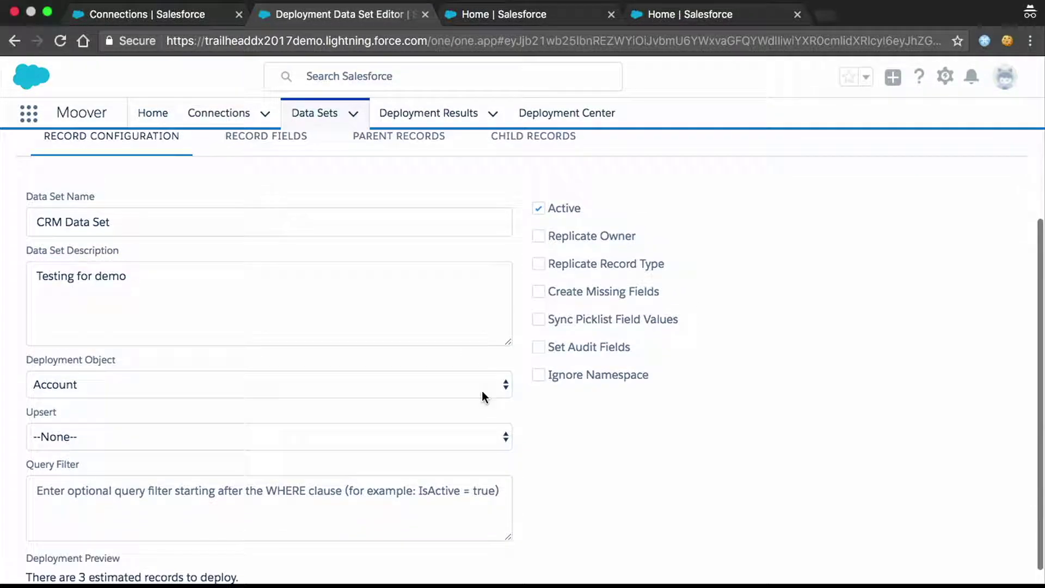
scroll(482, 391, "down", 1)
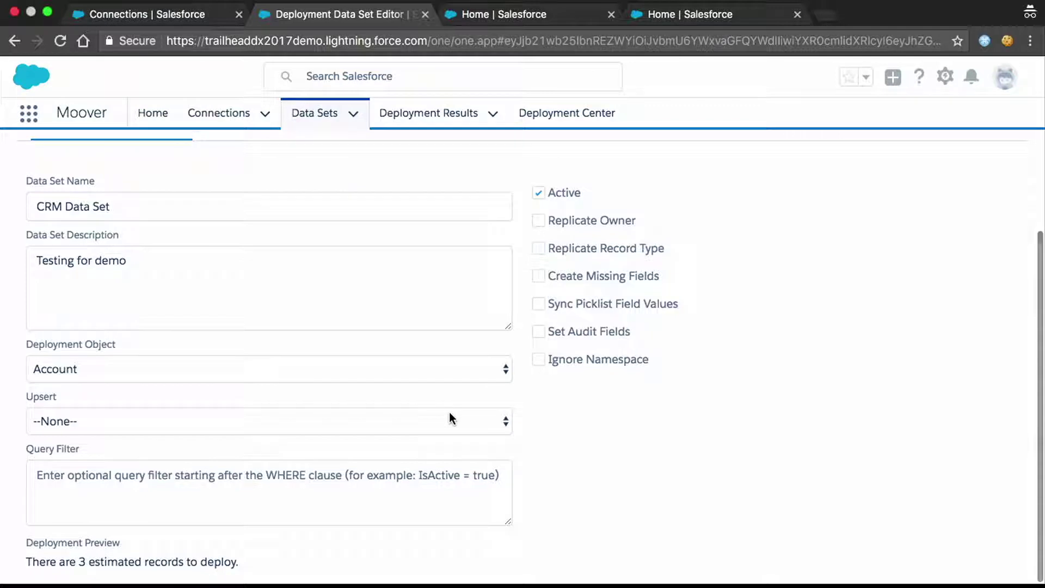
left_click(422, 421)
left_click(557, 410)
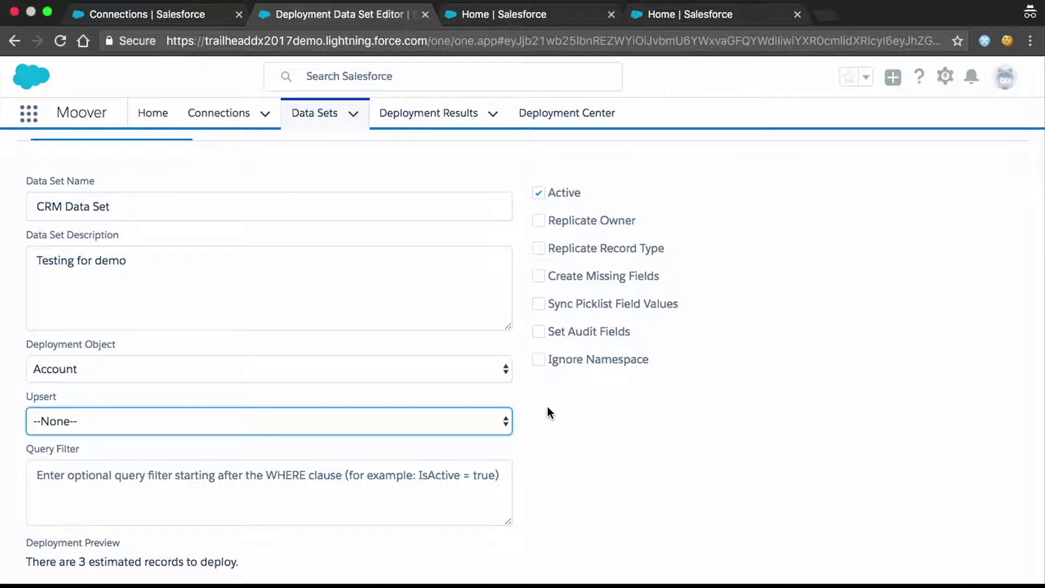
Step: Set the data set's query filter to Type = 'Prospect' and apply it to the deployment preview
left_click(430, 472)
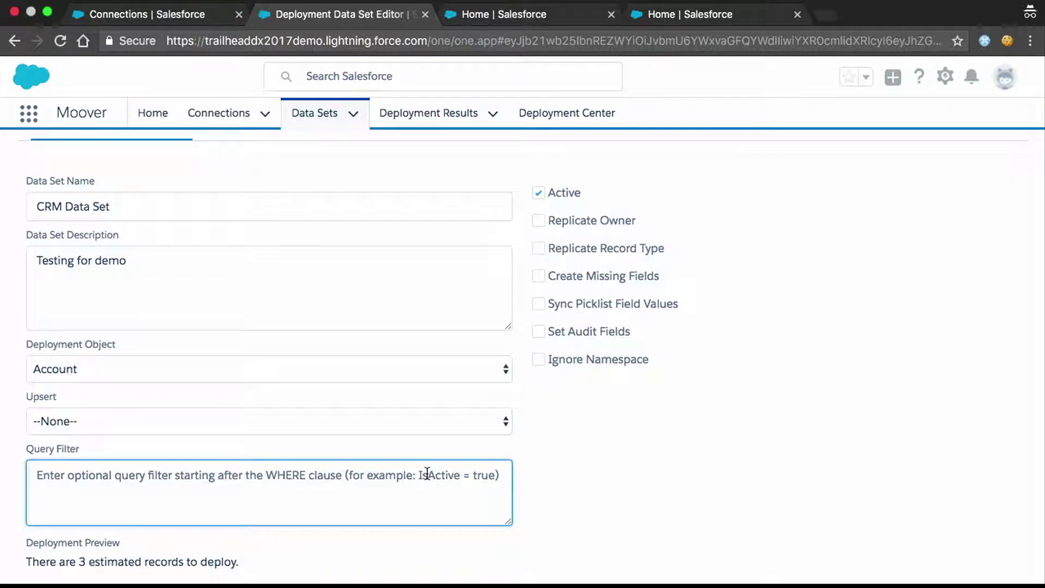
type("Type = '")
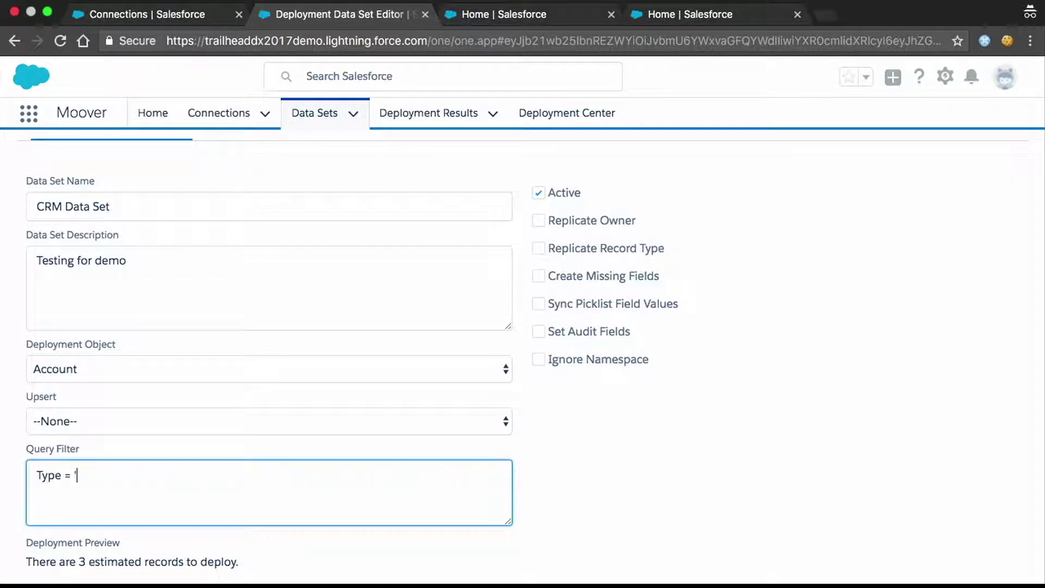
type("Prospect'")
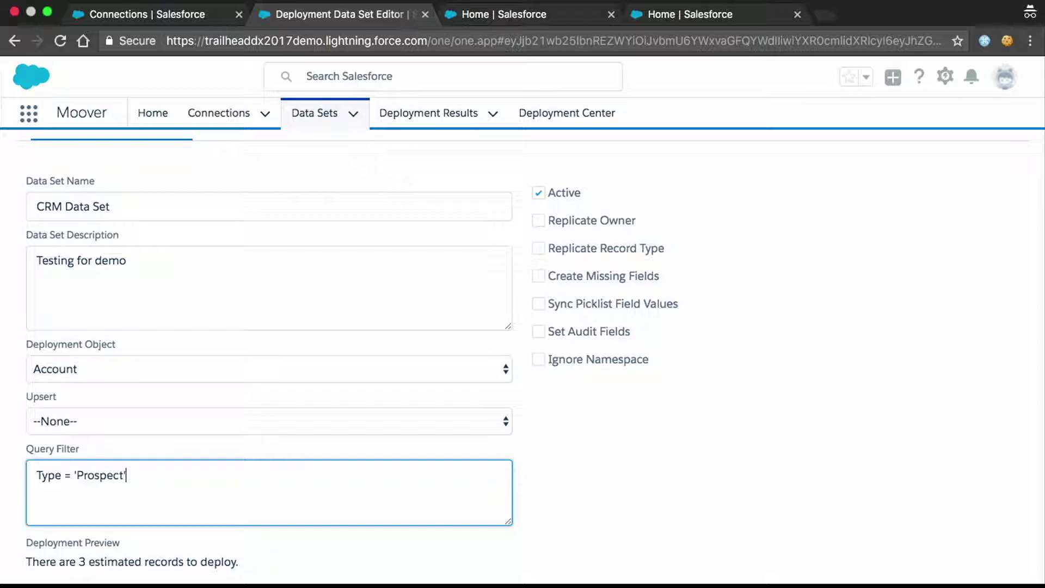
left_click(713, 463)
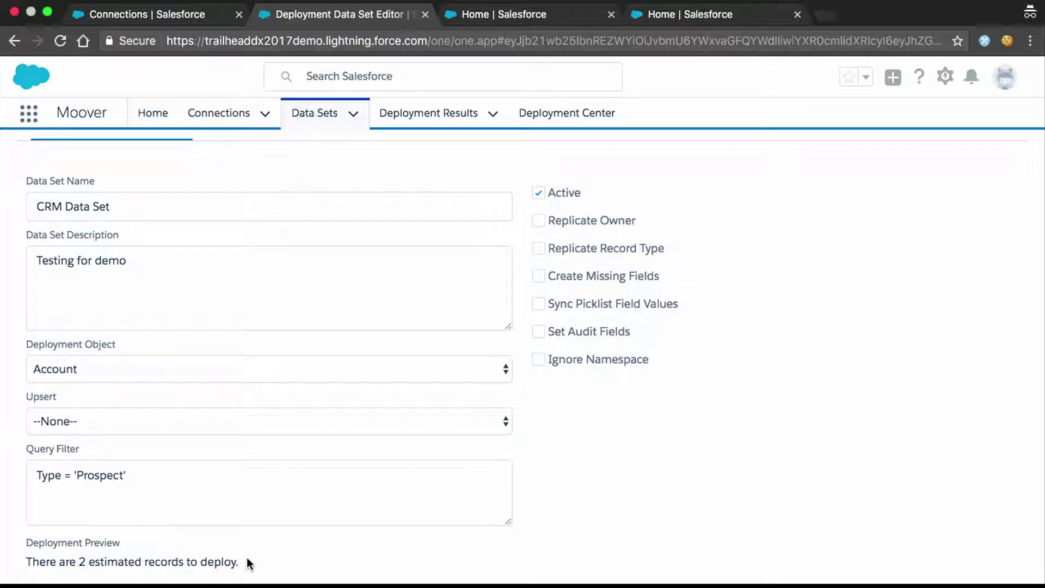
scroll(631, 439, "up", 2)
scroll(630, 439, "up", 1)
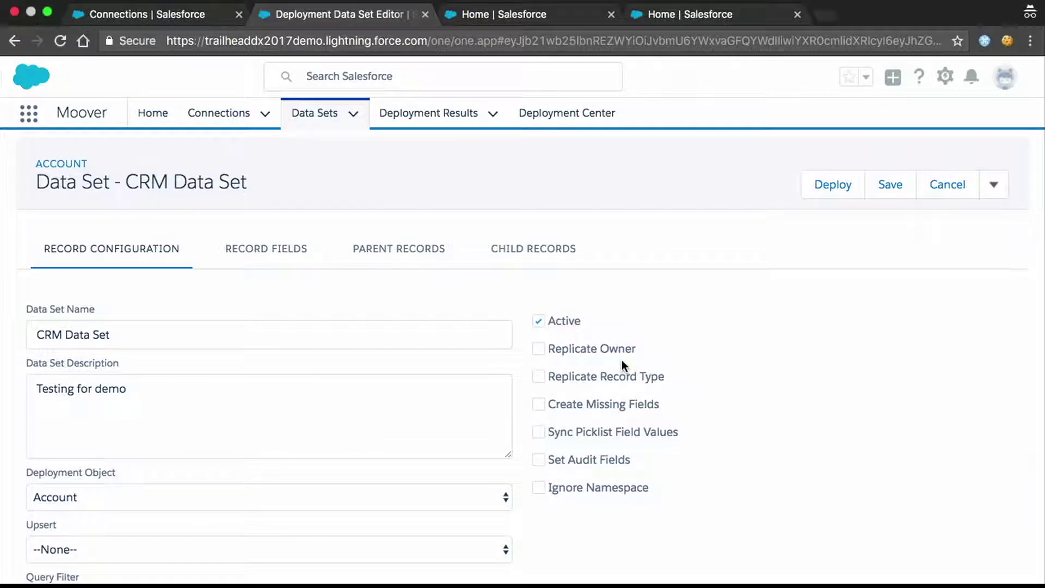
Step: Turn on owner replication for the Account object in the CRM Data Set
scroll(694, 351, "down", 1)
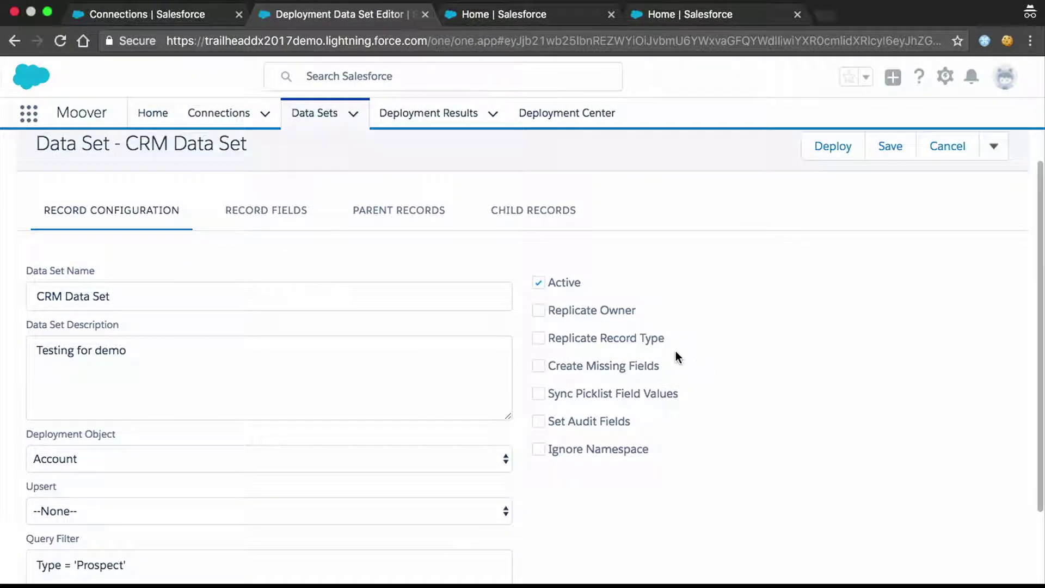
left_click(540, 310)
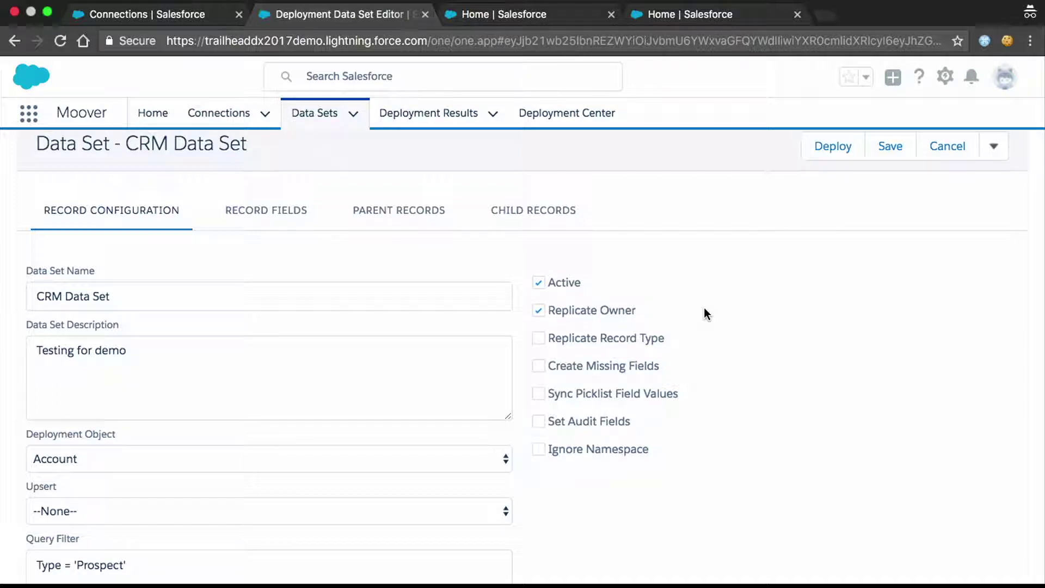
scroll(704, 314, "up", 2)
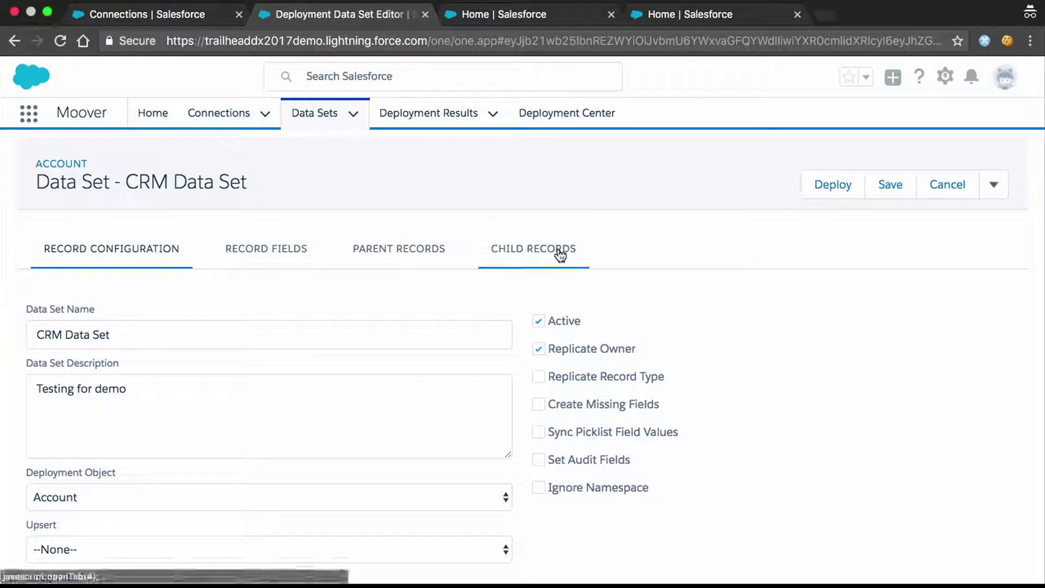
scroll(663, 306, "down", 1)
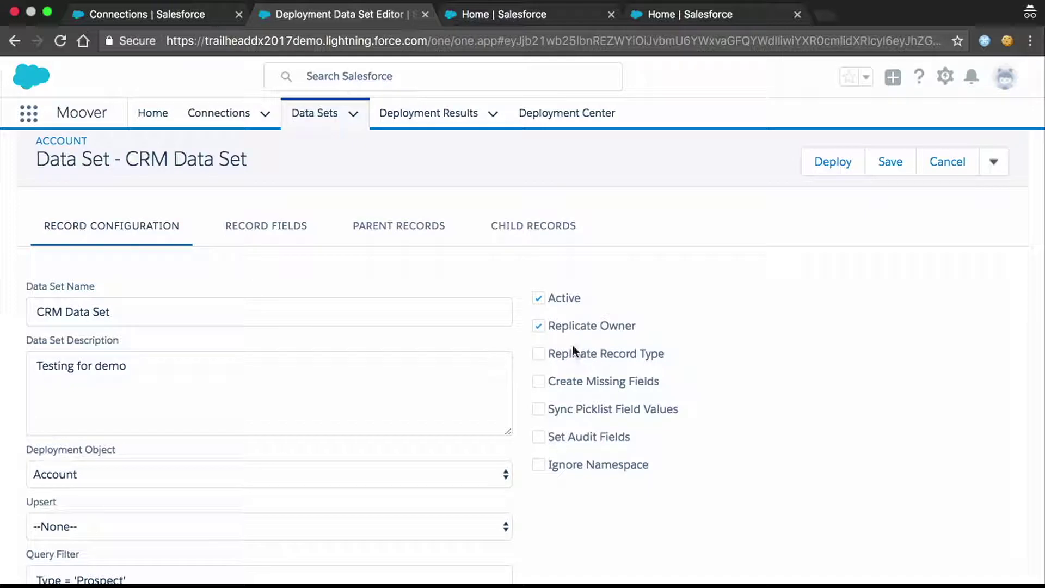
Step: Review the Account data set's record fields and its available parent records
left_click(303, 242)
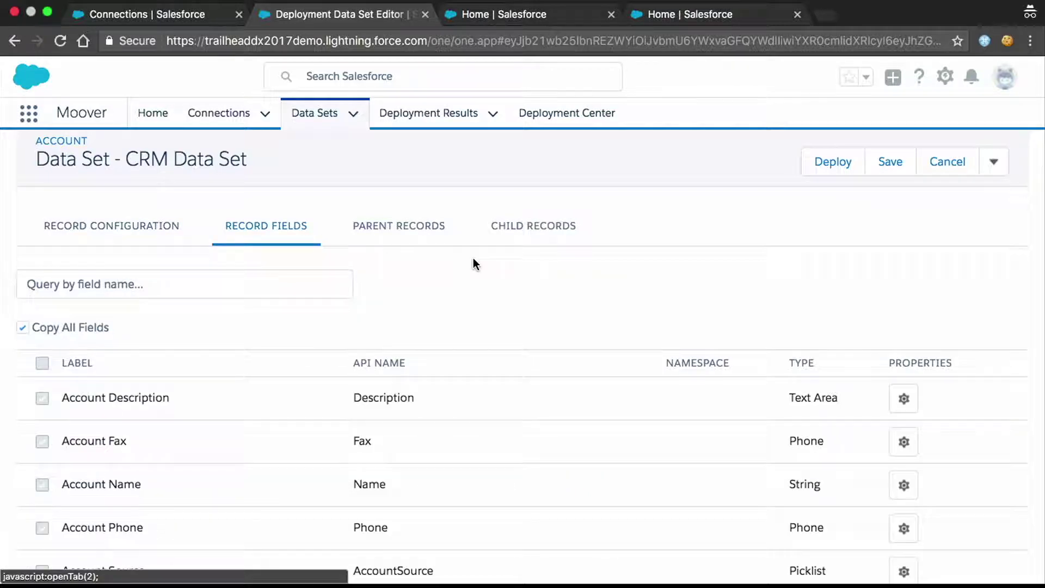
scroll(473, 258, "down", 1)
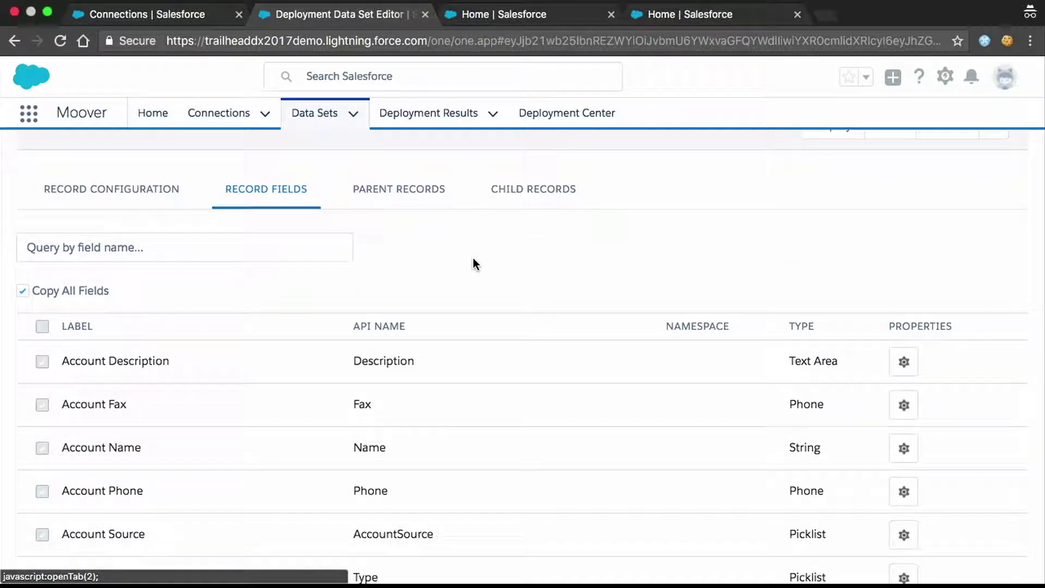
scroll(472, 258, "down", 1)
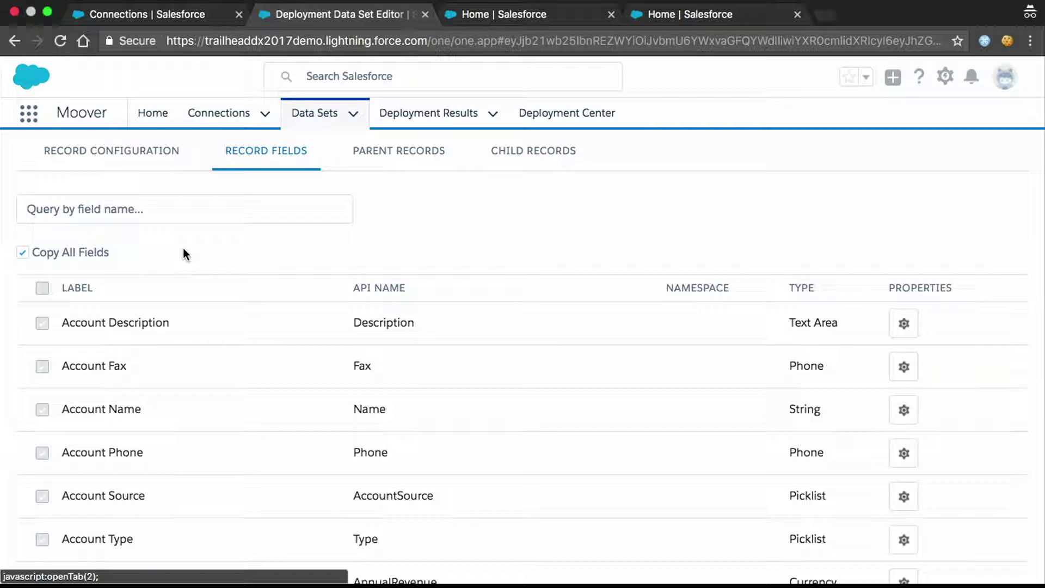
scroll(531, 288, "down", 1)
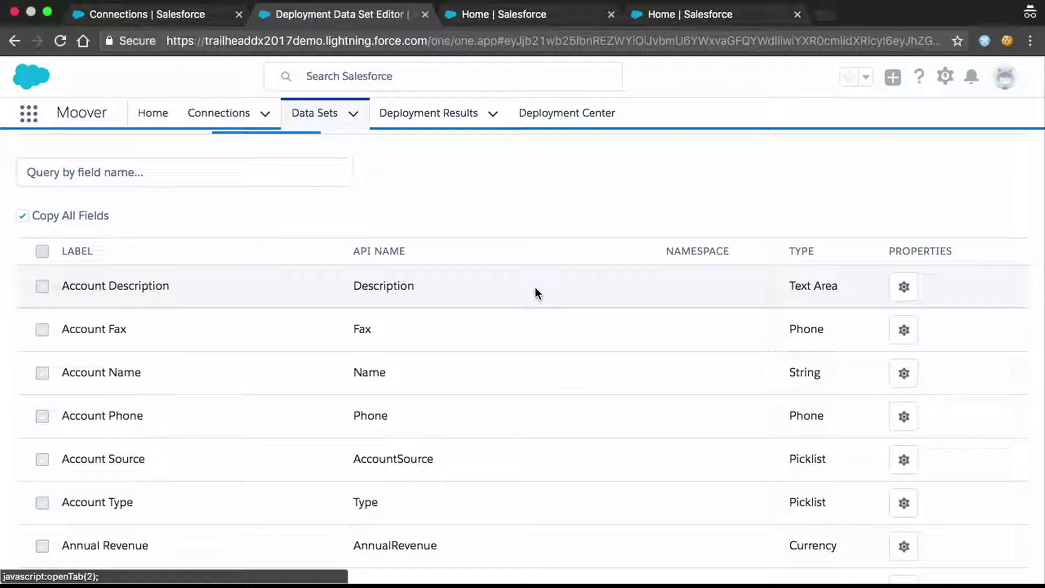
scroll(535, 288, "down", 1)
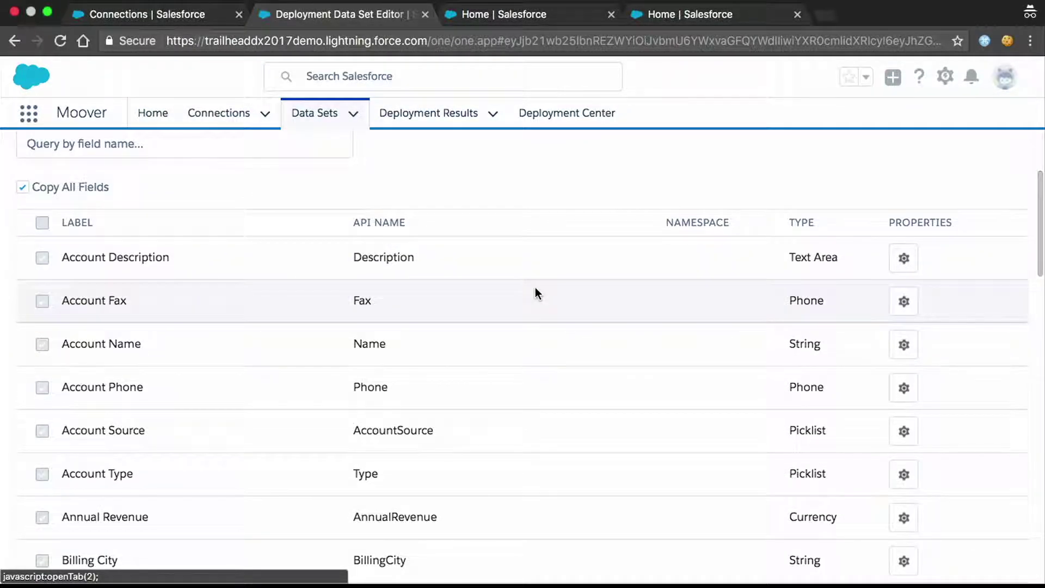
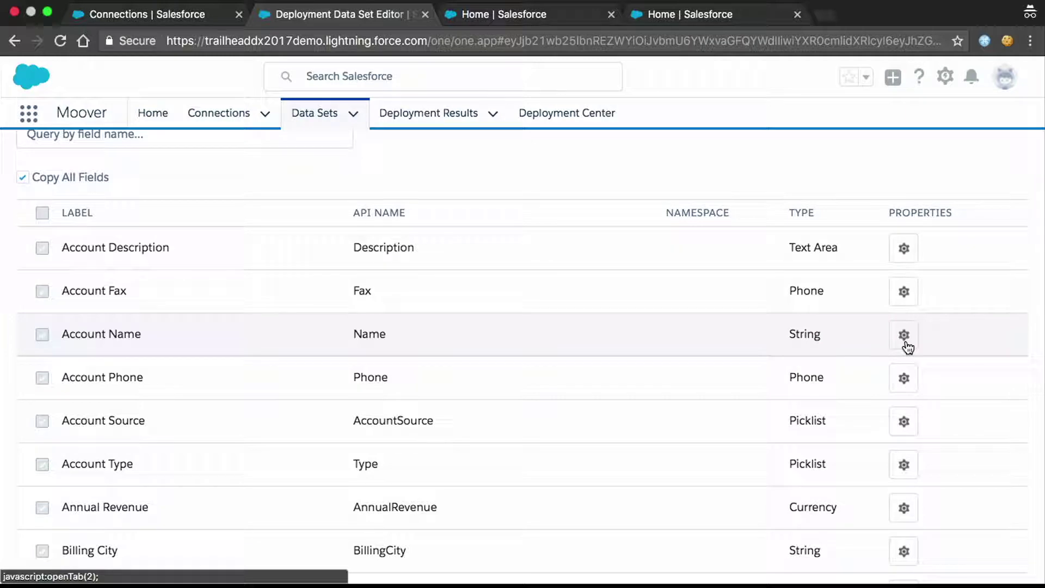
scroll(646, 269, "up", 3)
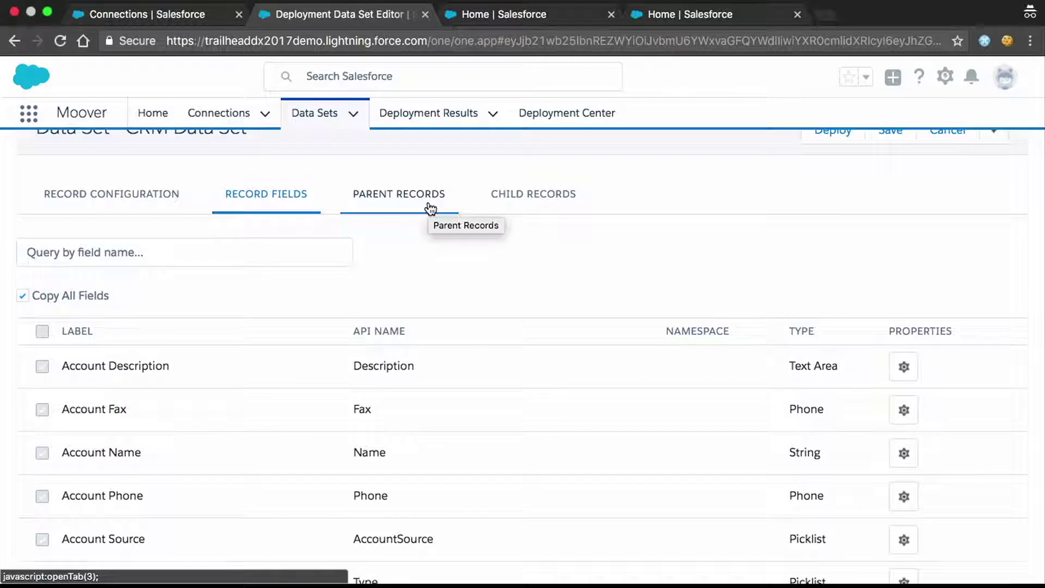
left_click(430, 209)
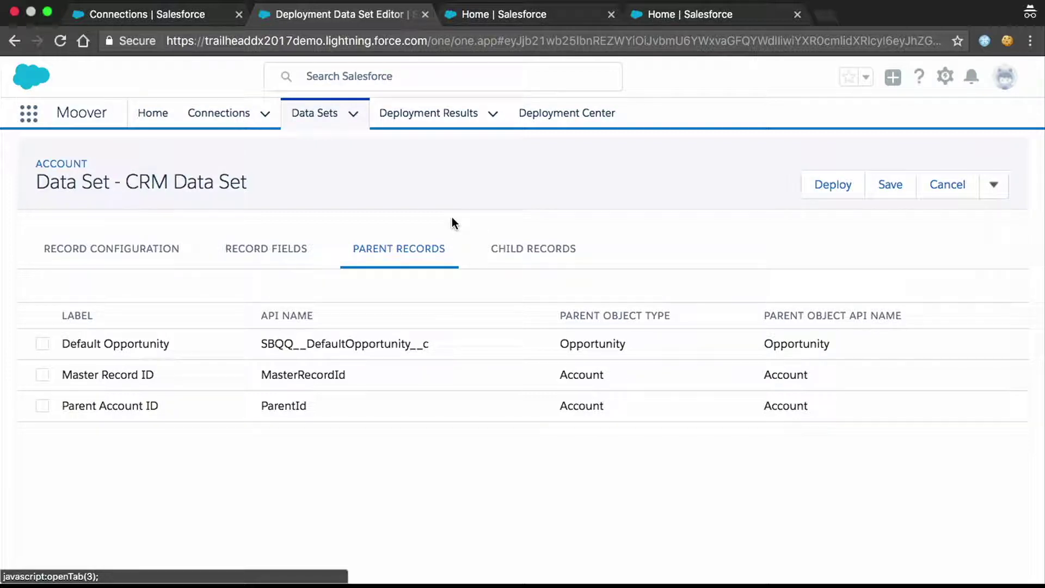
Step: Include the Applicant and Case child records in the Account data set
left_click(522, 249)
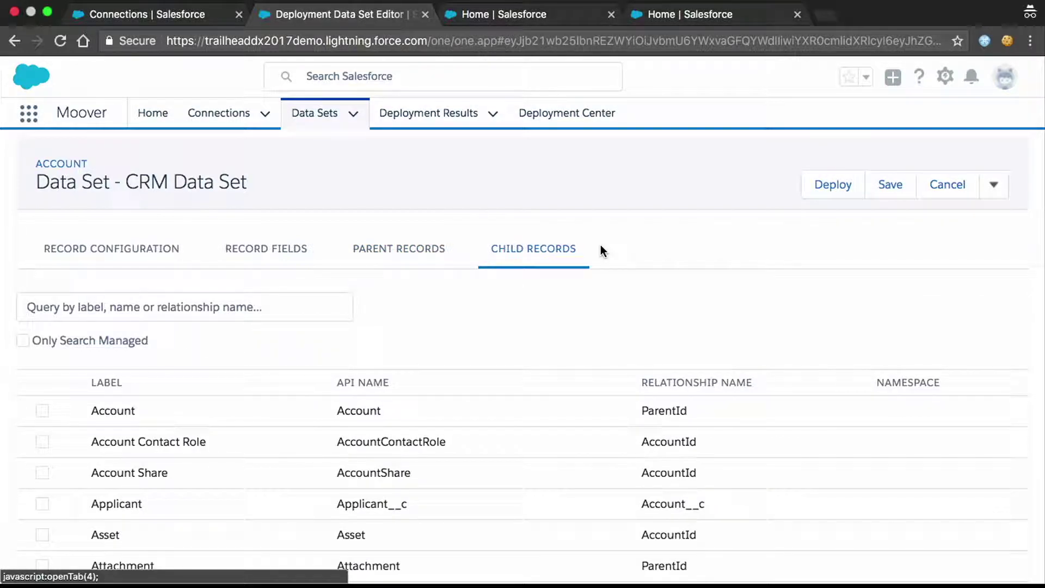
scroll(602, 250, "down", 2)
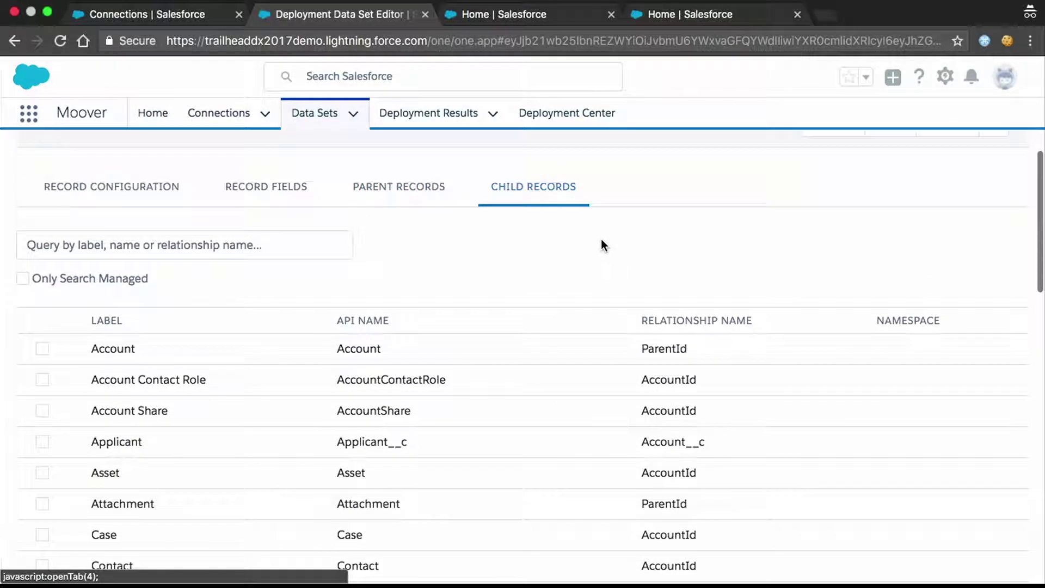
scroll(601, 242, "down", 1)
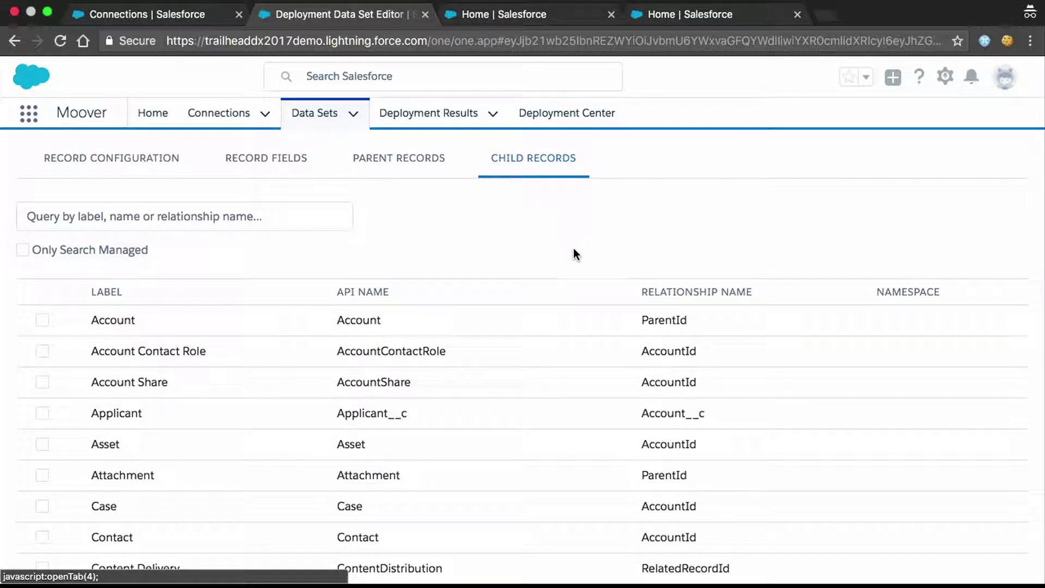
scroll(551, 260, "down", 2)
scroll(551, 258, "down", 1)
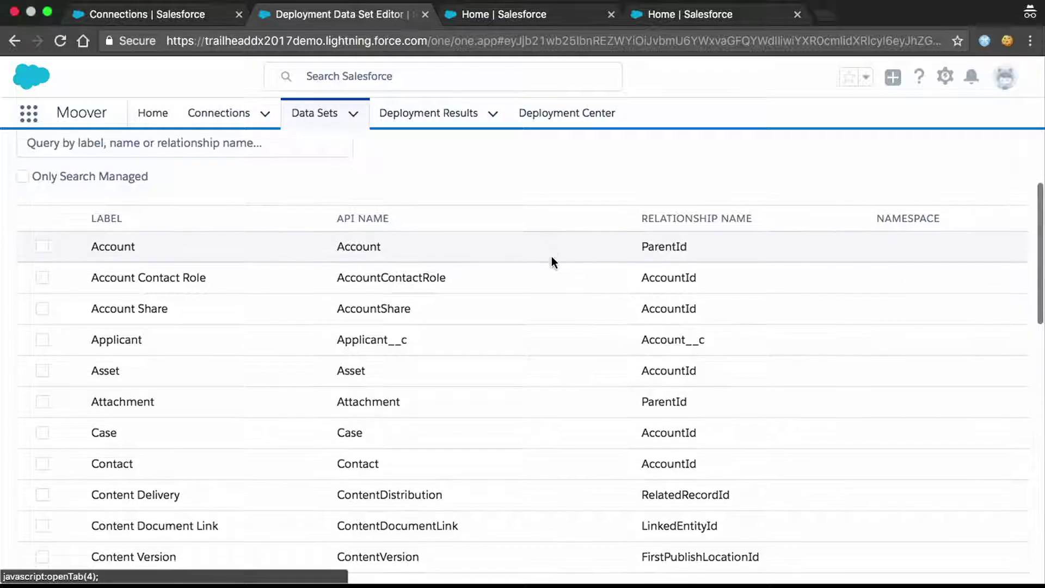
scroll(551, 260, "down", 2)
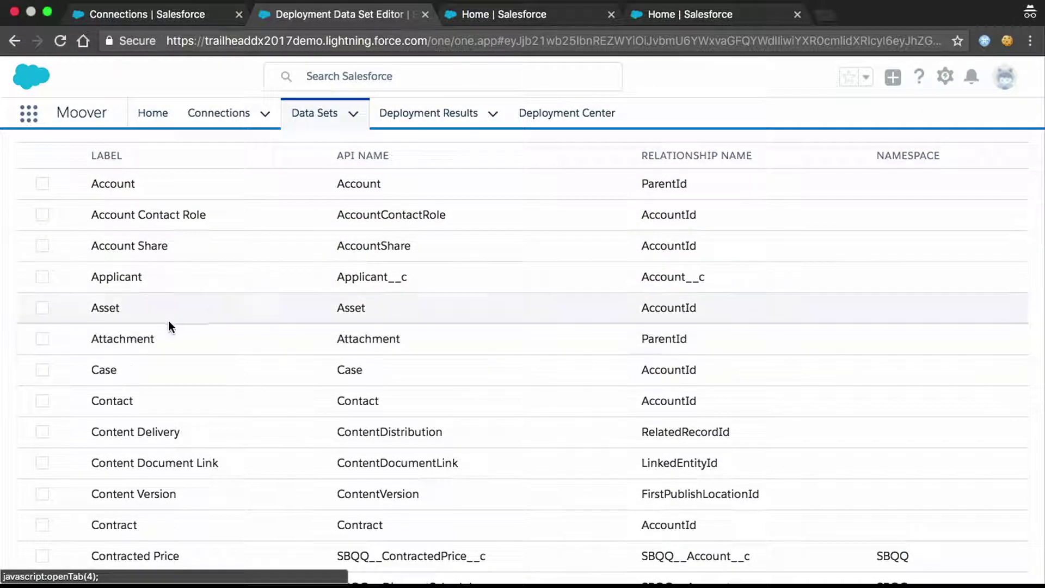
scroll(110, 333, "down", 1)
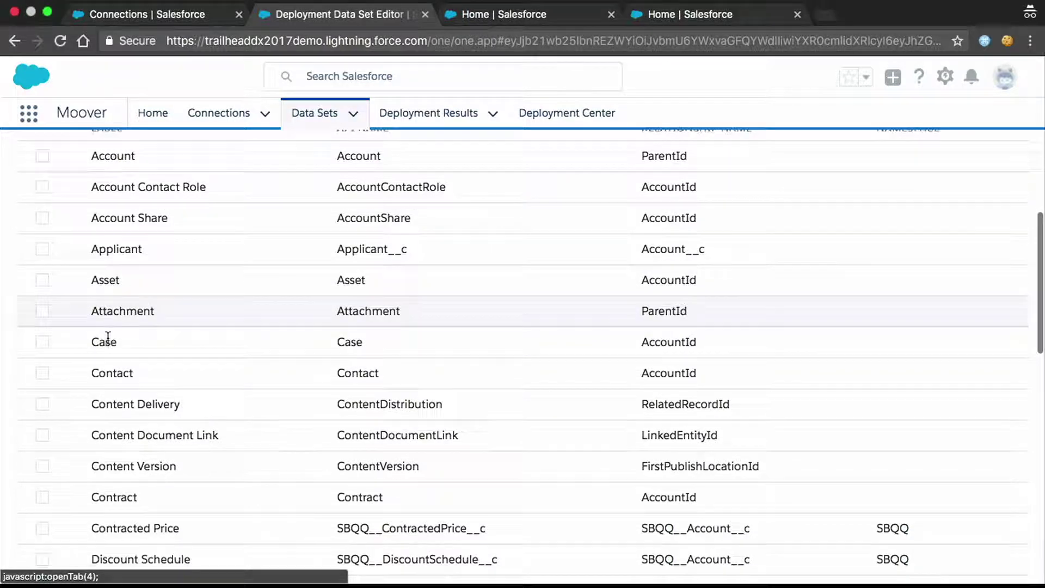
left_click(43, 249)
scroll(143, 294, "down", 3)
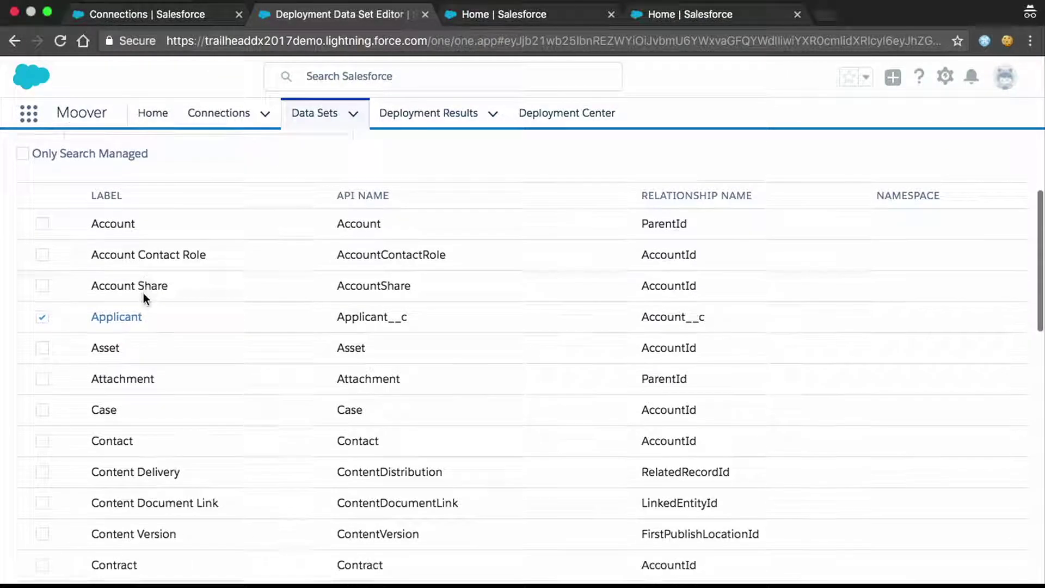
scroll(89, 338, "down", 2)
left_click(43, 360)
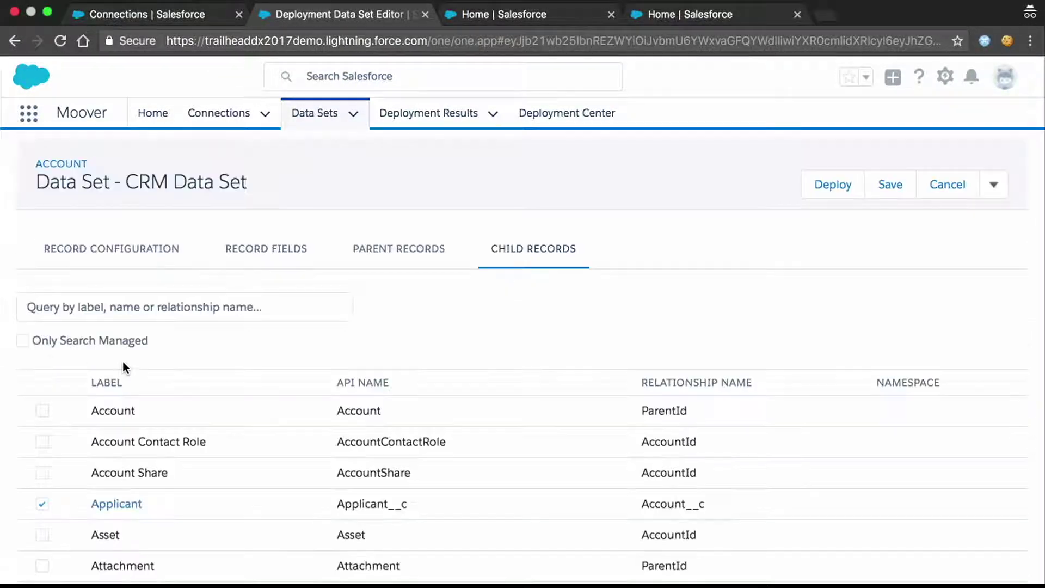
Step: Include the Opportunity and Contact child records in the Account data set as well
scroll(122, 364, "down", 5)
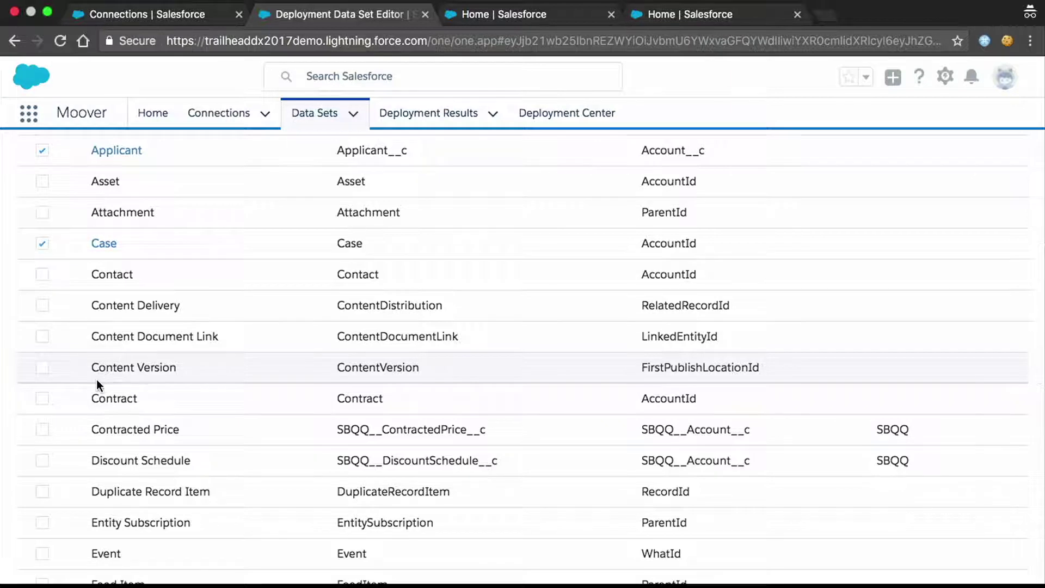
scroll(96, 380, "down", 2)
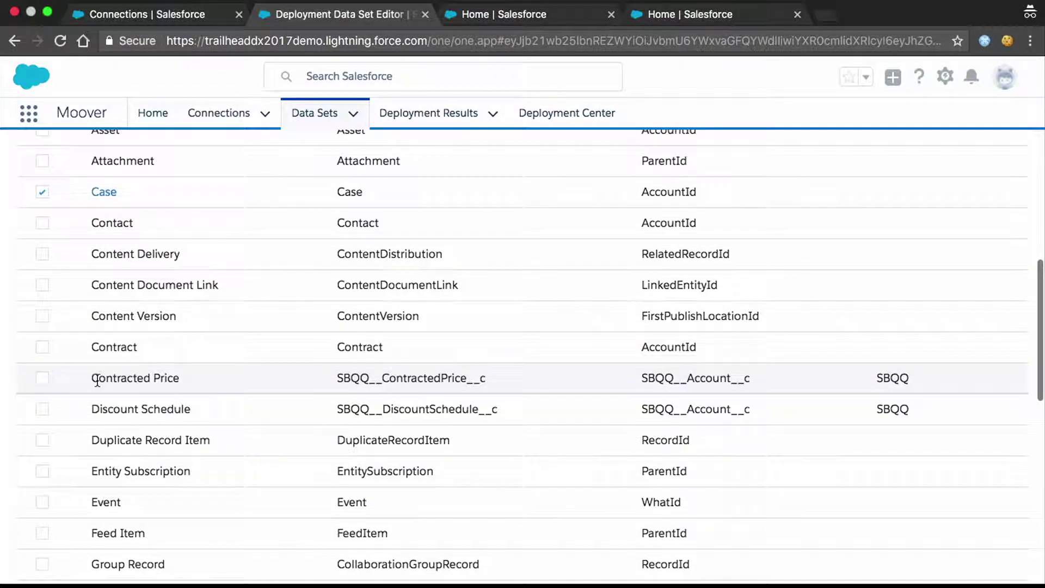
scroll(97, 380, "down", 6)
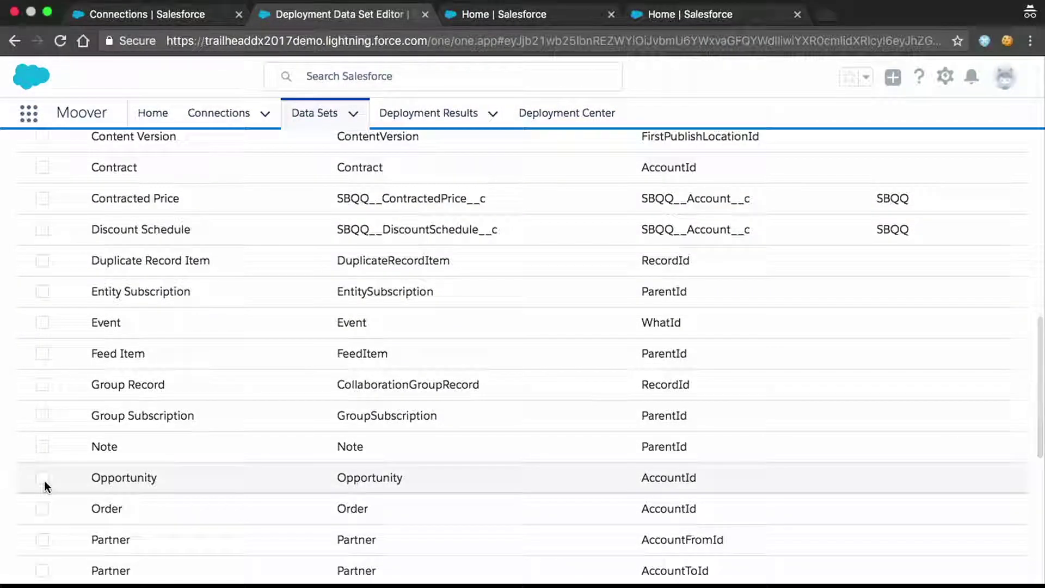
left_click(43, 478)
scroll(93, 417, "down", 6)
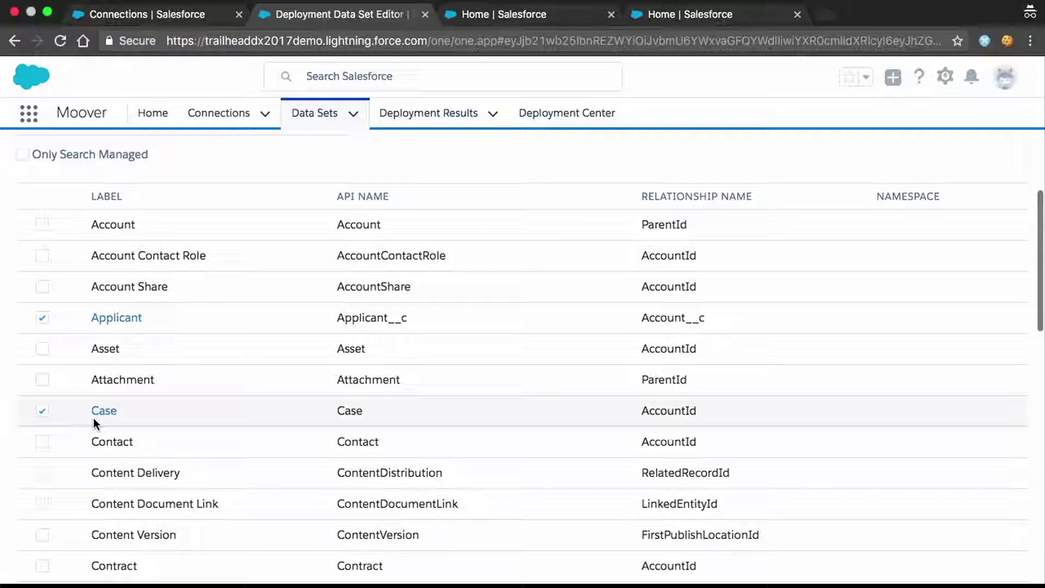
scroll(93, 417, "down", 3)
left_click(42, 351)
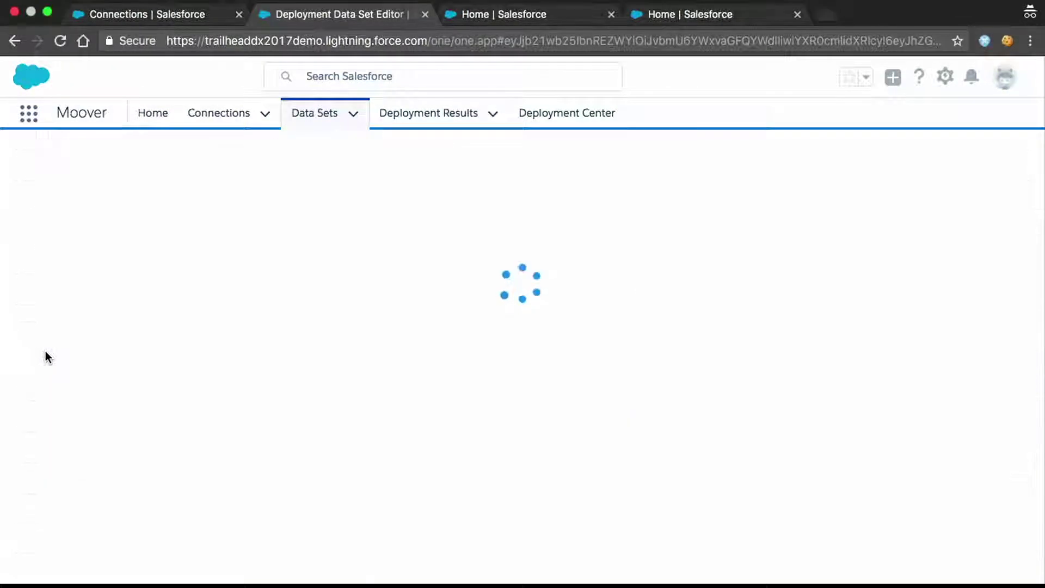
Step: Open the Applicant child data set and include Contact among its parent records
scroll(214, 352, "down", 3)
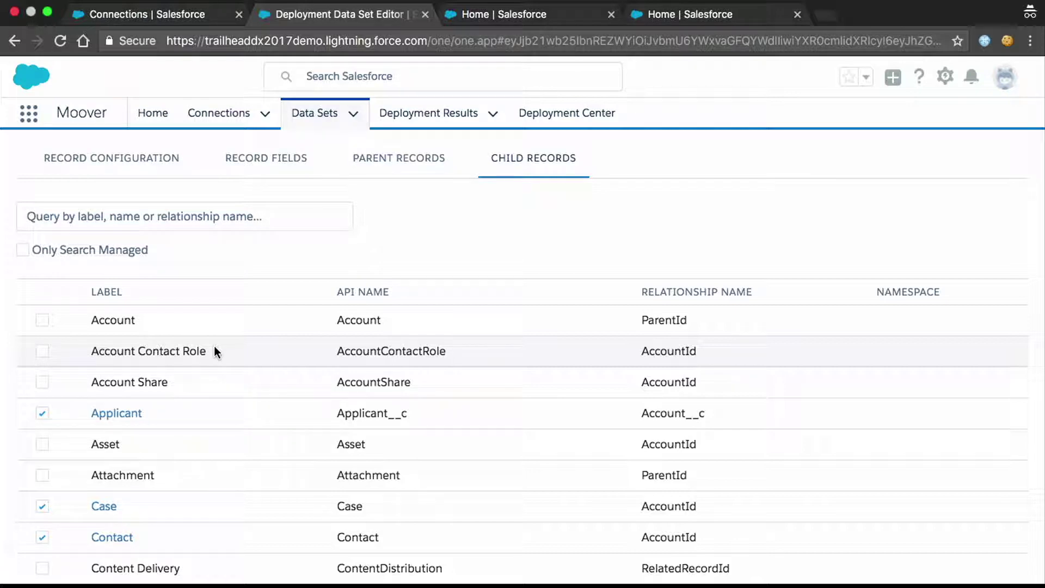
scroll(214, 351, "down", 2)
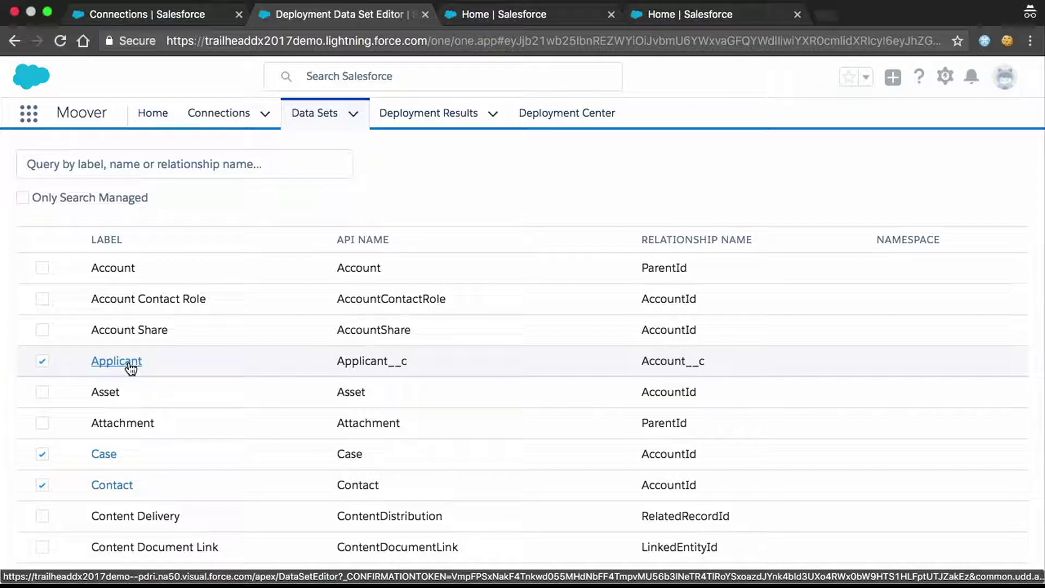
left_click(129, 362)
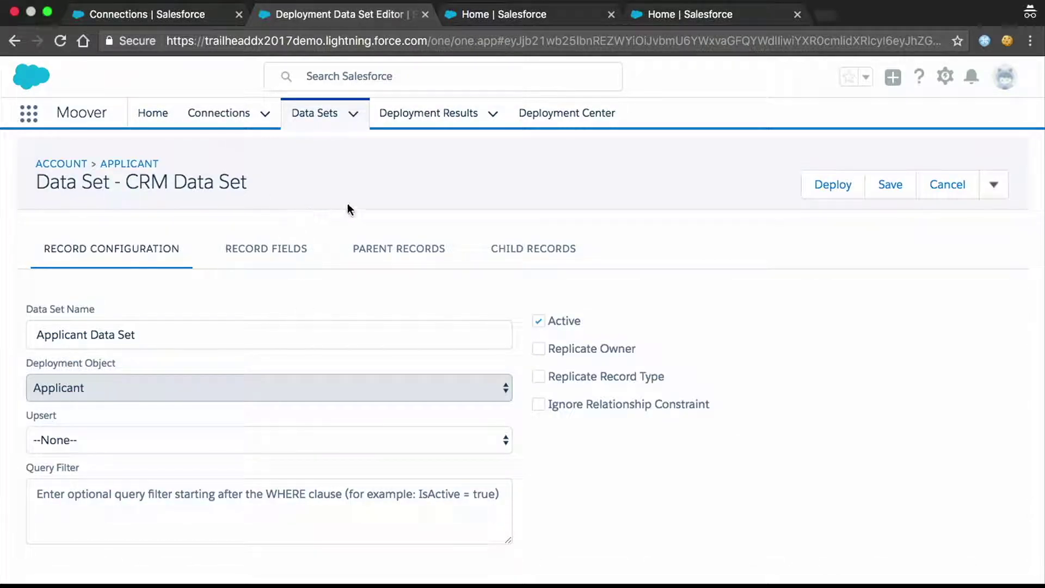
left_click(377, 242)
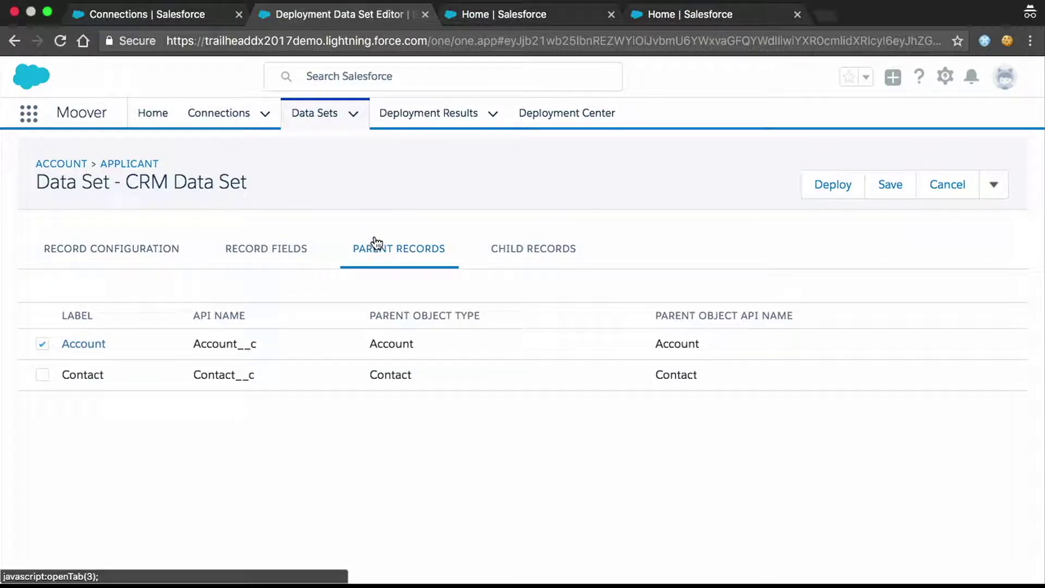
left_click(41, 375)
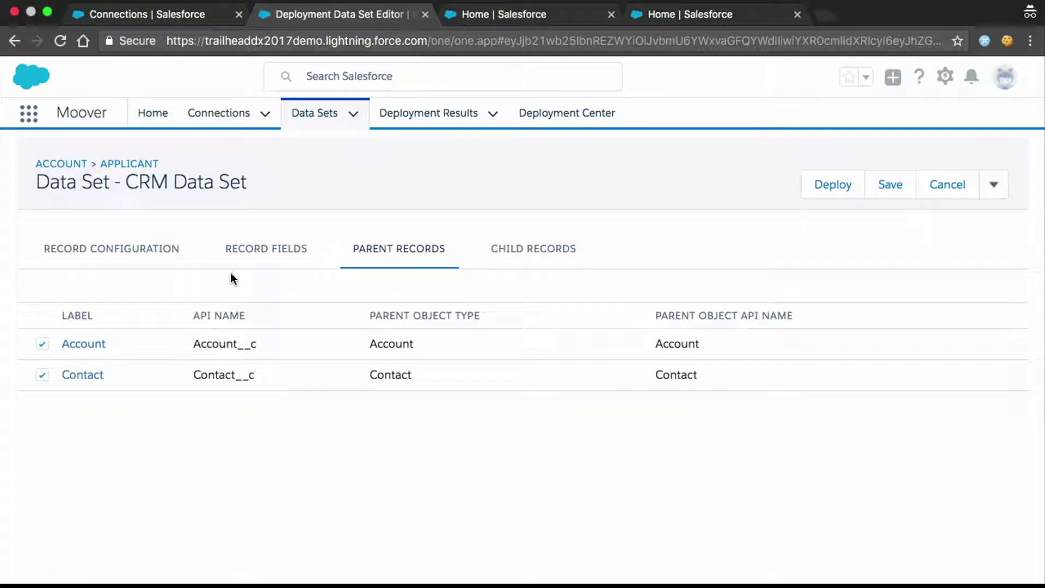
Step: Return to the Account level, open the Case child data set and toggle its first listed parent record
left_click(76, 165)
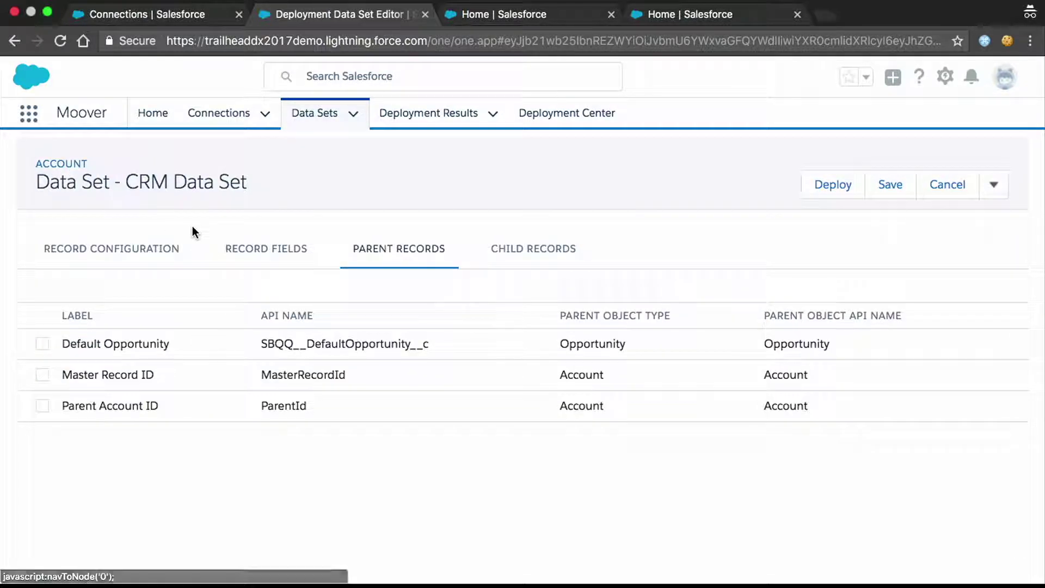
left_click(555, 267)
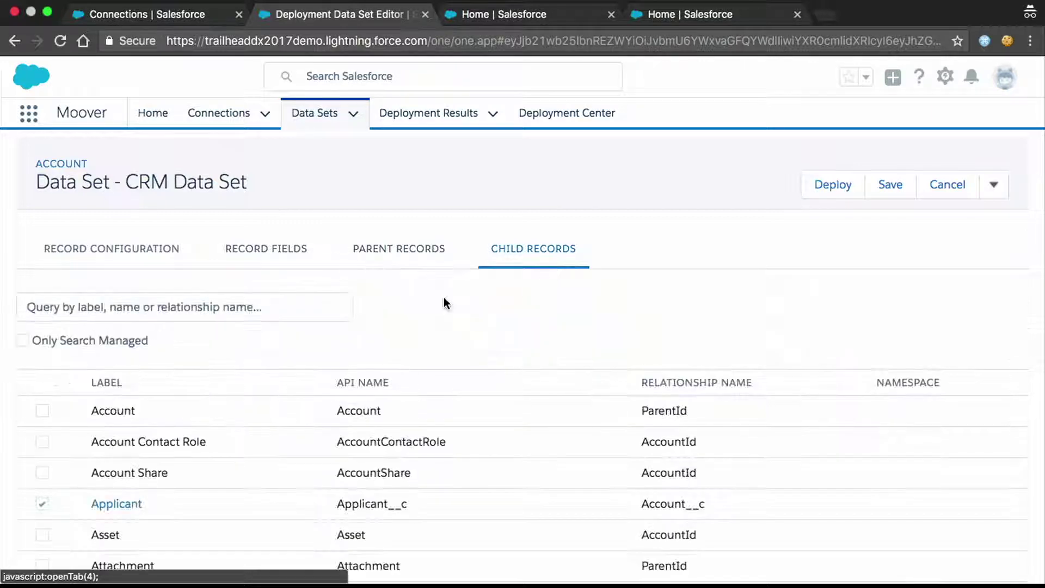
scroll(443, 302, "down", 8)
scroll(443, 303, "up", 1)
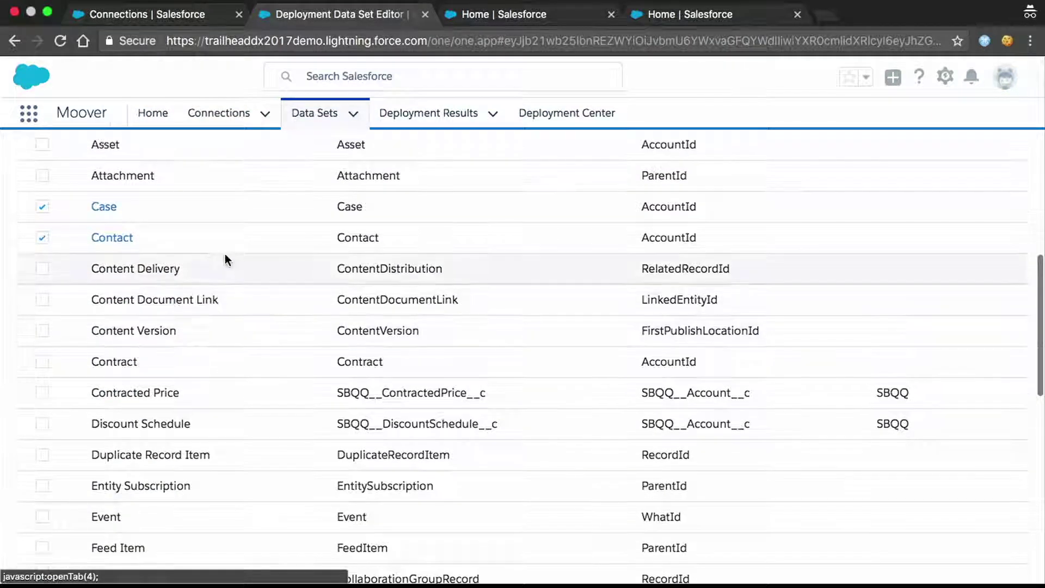
left_click(108, 210)
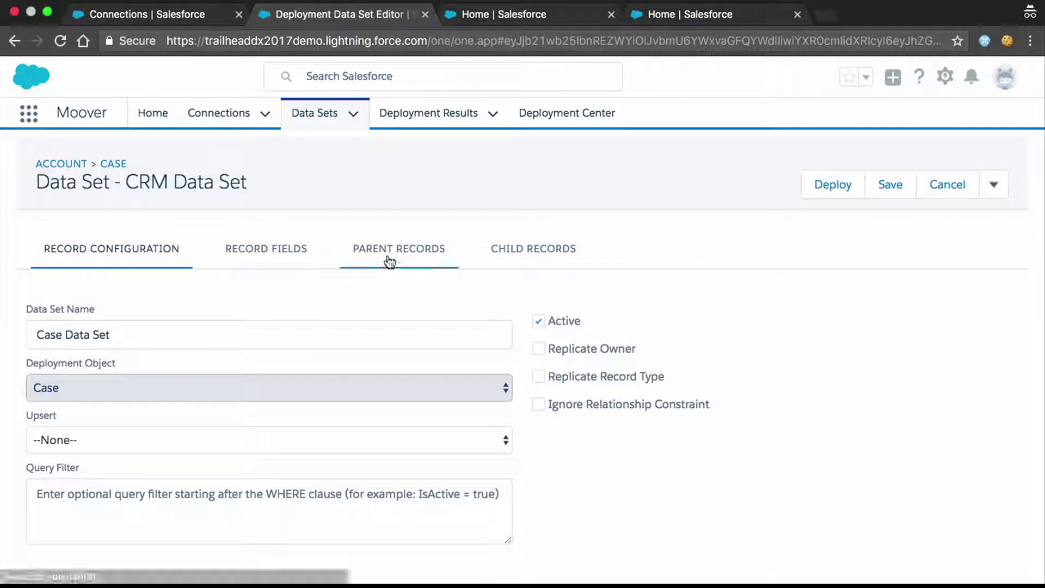
left_click(387, 261)
left_click(44, 343)
Step: Look through the child records available for the Case data set, then return to its record configuration
left_click(493, 246)
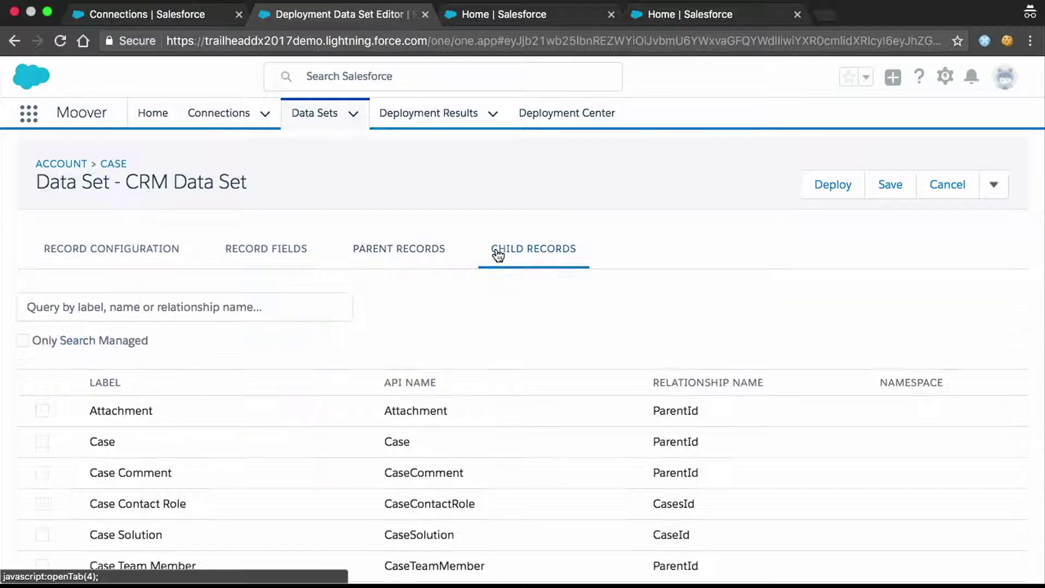
scroll(364, 321, "down", 2)
scroll(364, 321, "down", 1)
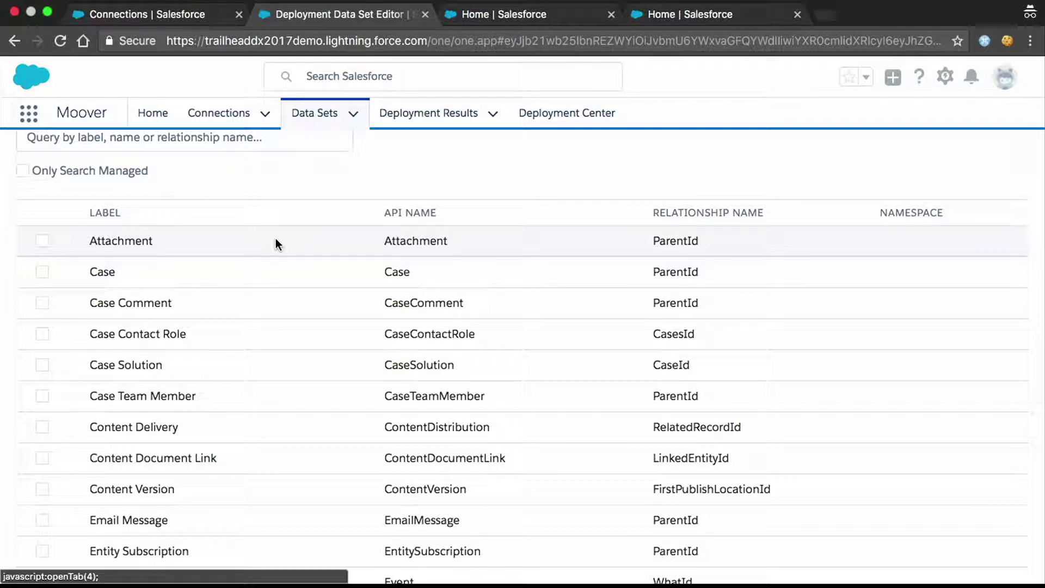
scroll(276, 240, "up", 1)
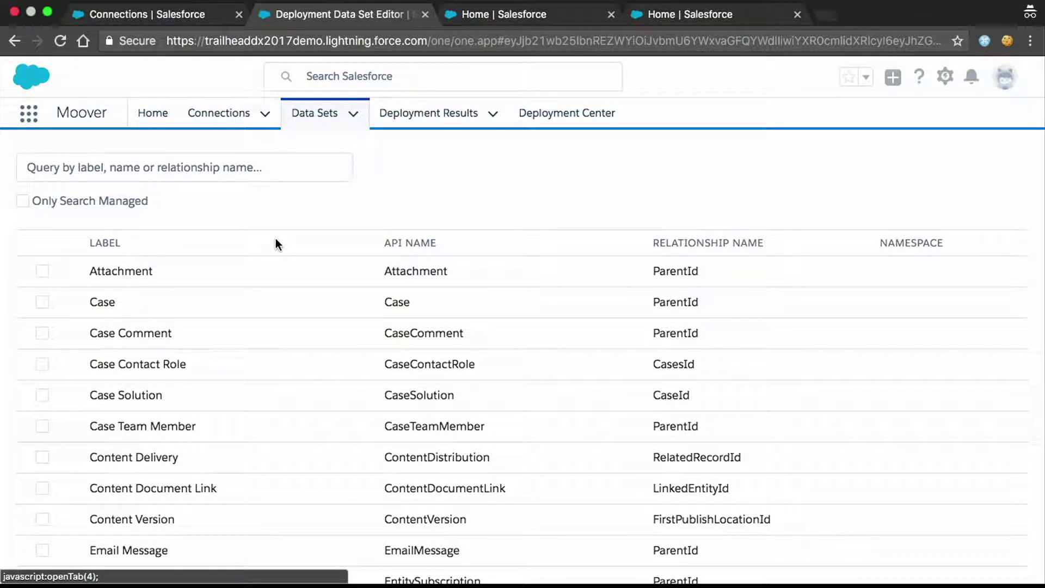
scroll(276, 243, "up", 5)
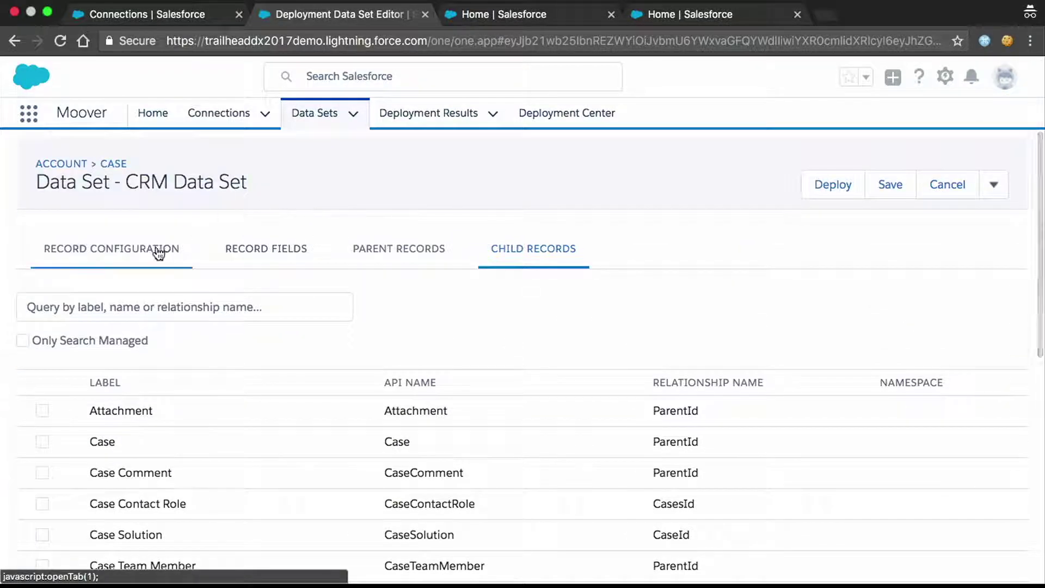
left_click(153, 254)
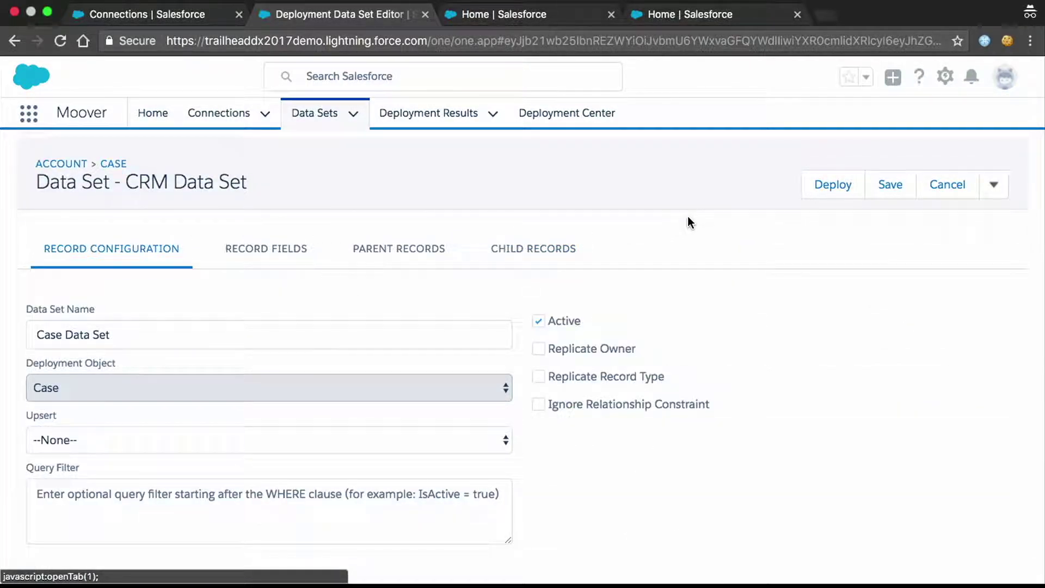
Step: Deploy the CRM Data Set with Dev QA as the destination Salesforce organization
left_click(819, 188)
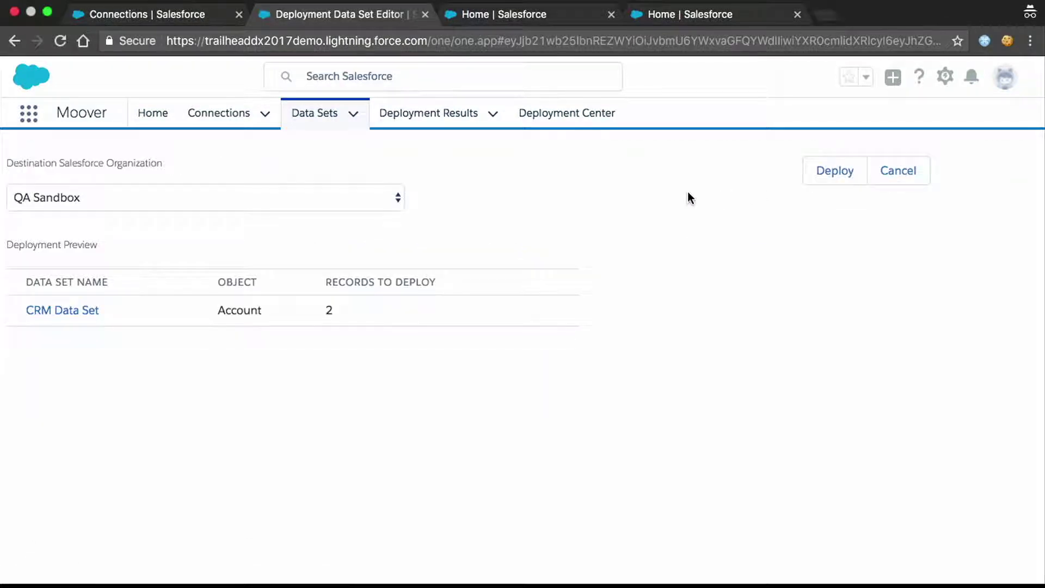
left_click(390, 203)
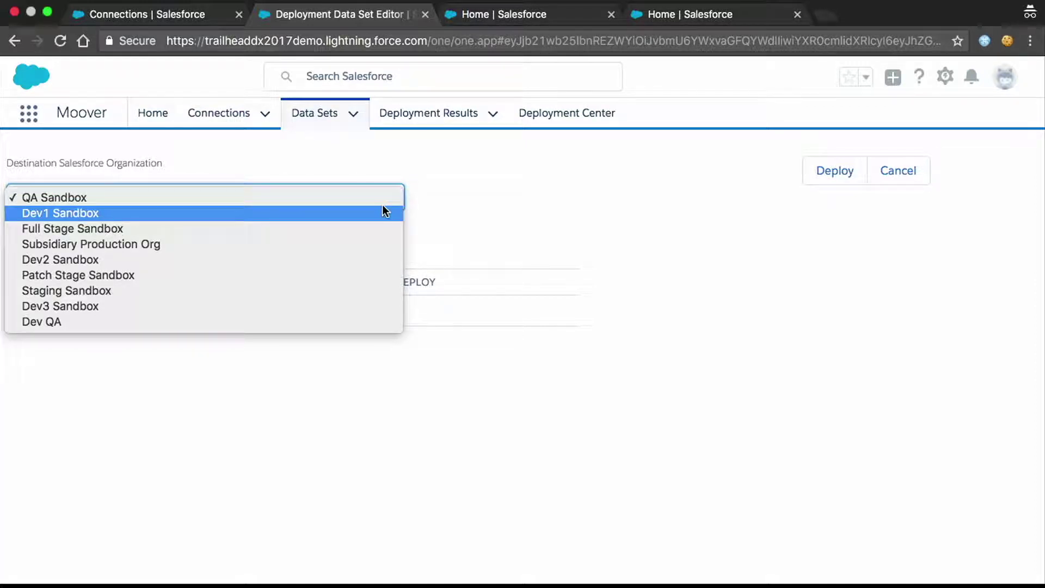
left_click(286, 322)
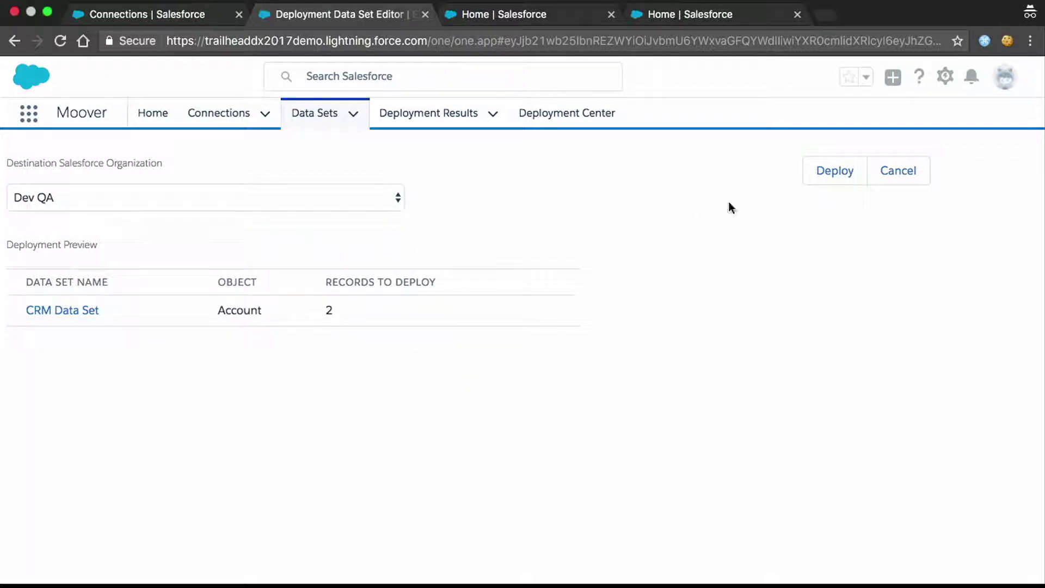
left_click(821, 173)
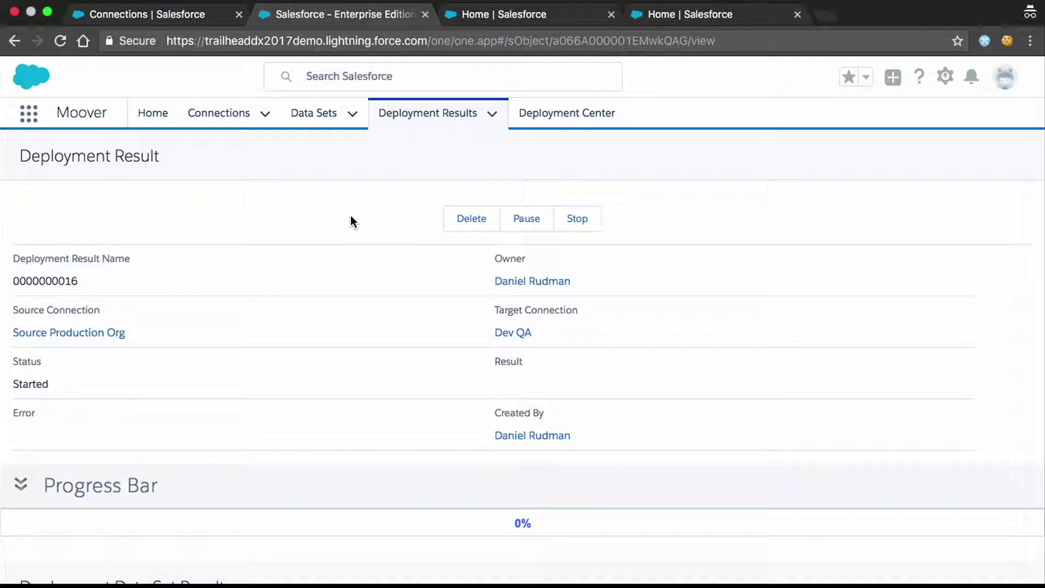
Step: Open the deployment's CRM Data Set result and review its batch results and record results
scroll(351, 218, "down", 3)
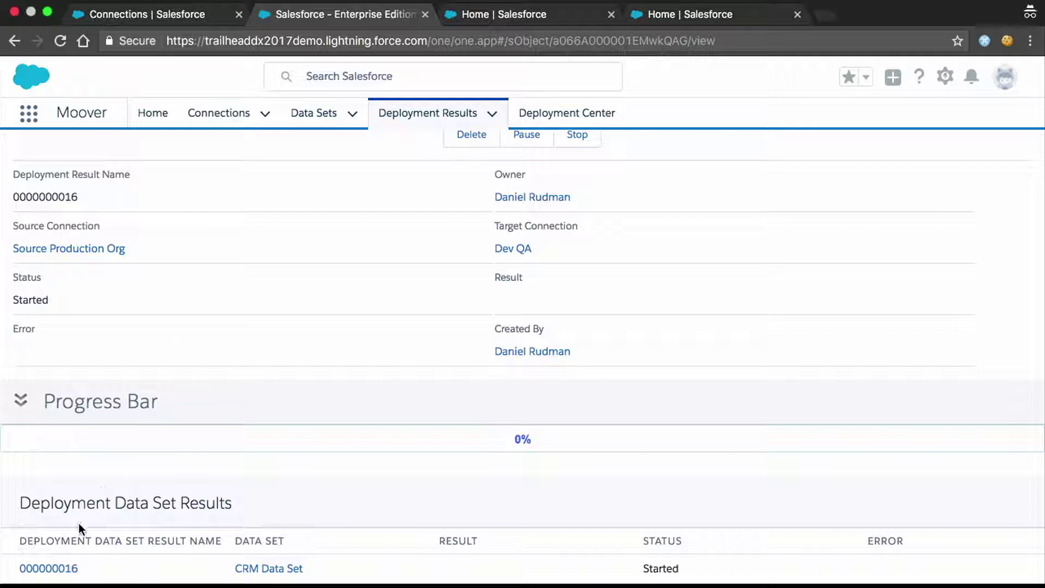
left_click(52, 570)
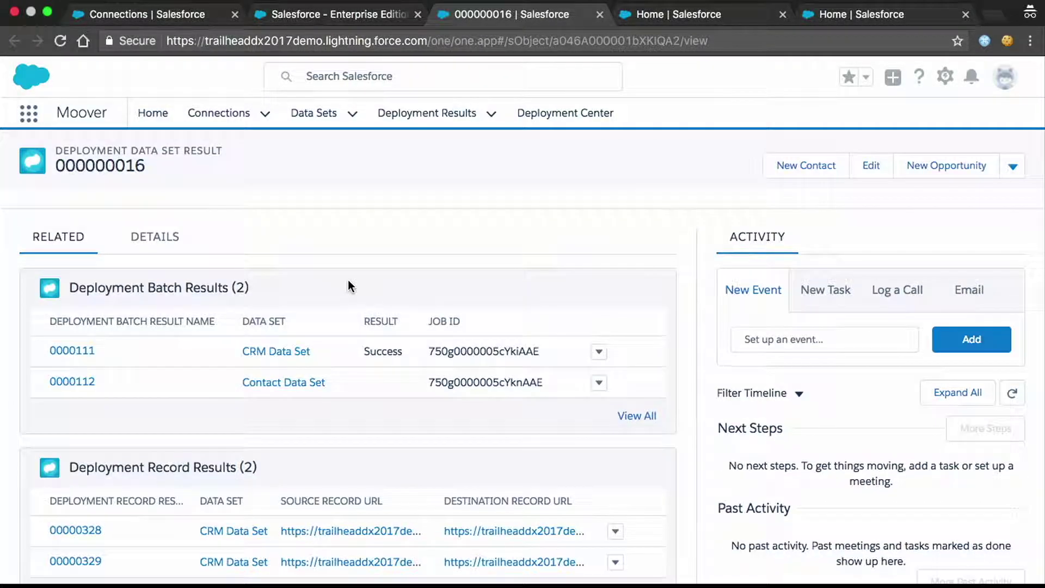
scroll(348, 284, "down", 2)
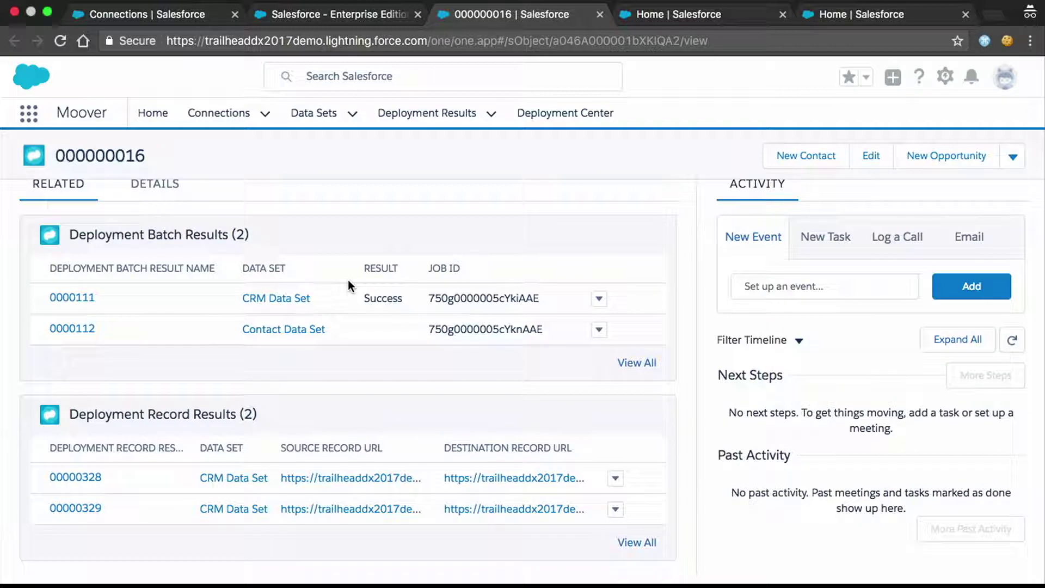
scroll(347, 280, "down", 1)
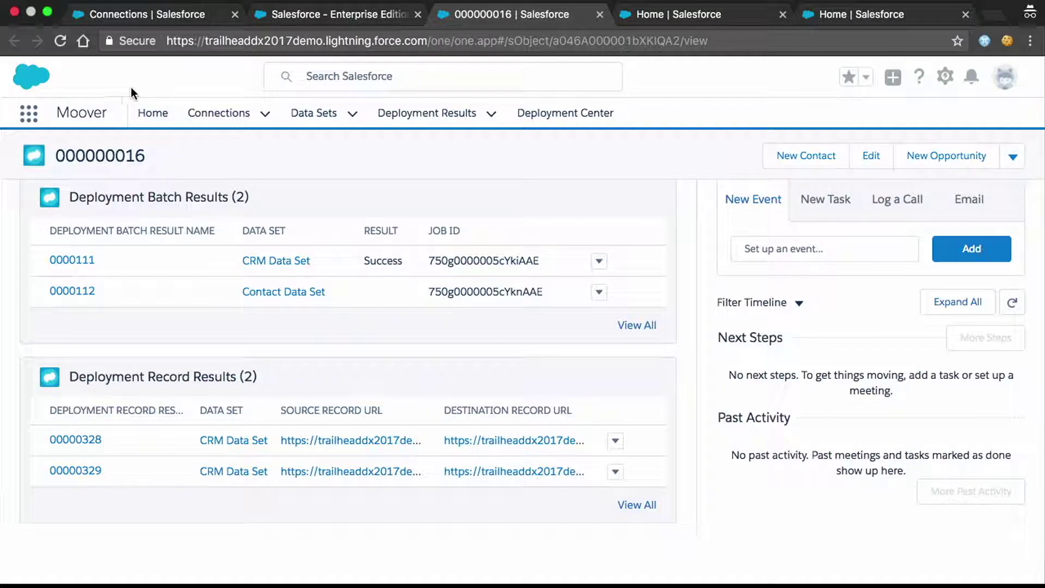
Step: Reload the data set result page and check the updated batch and record results
left_click(59, 42)
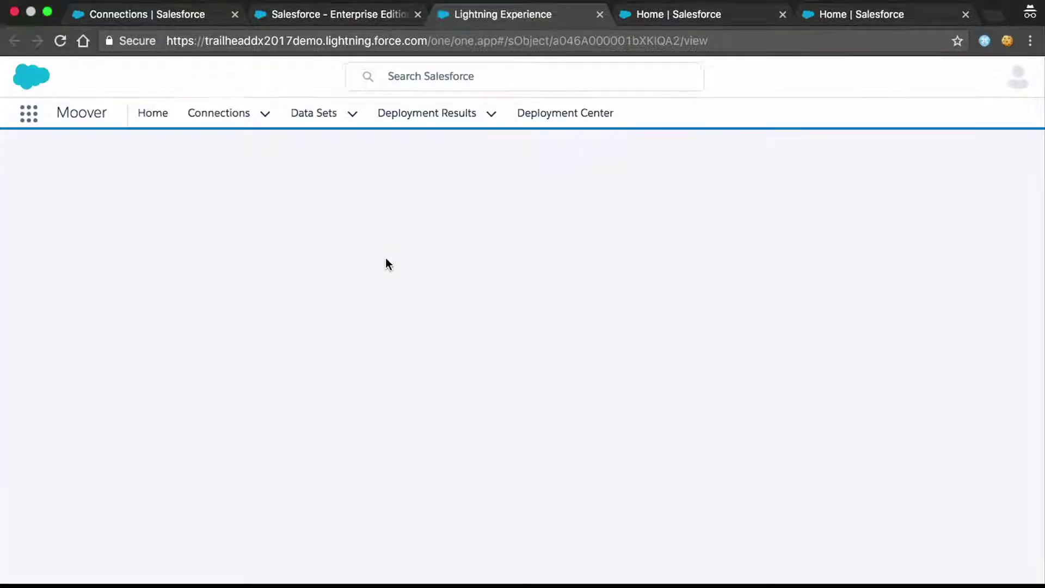
scroll(386, 261, "down", 3)
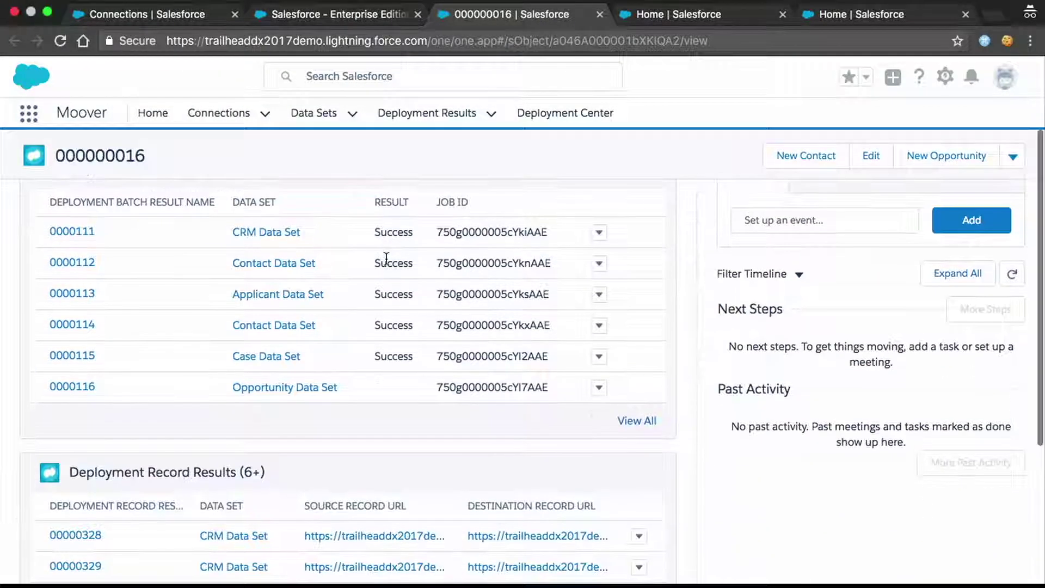
scroll(367, 274, "down", 3)
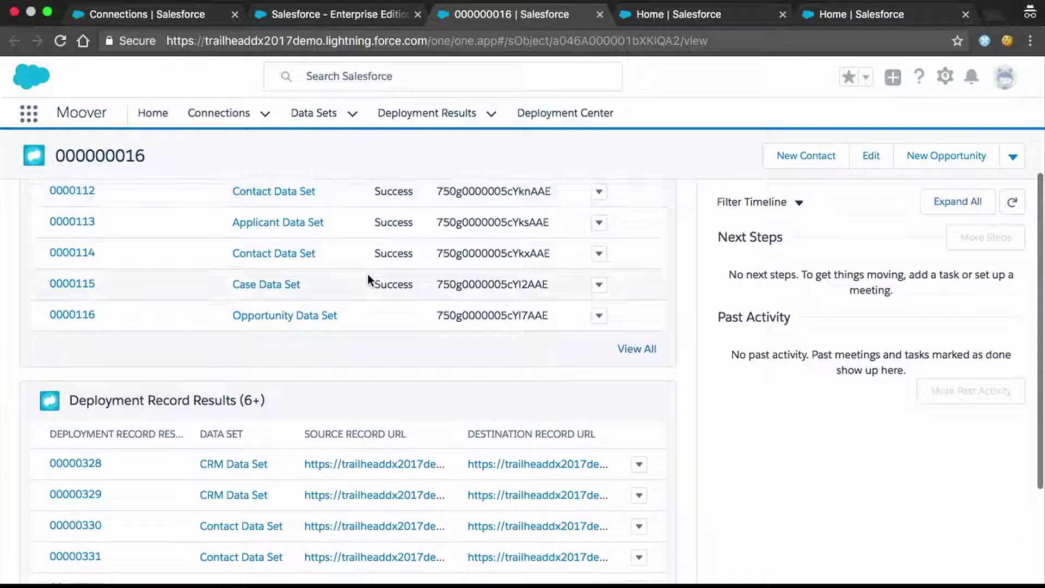
scroll(367, 273, "down", 1)
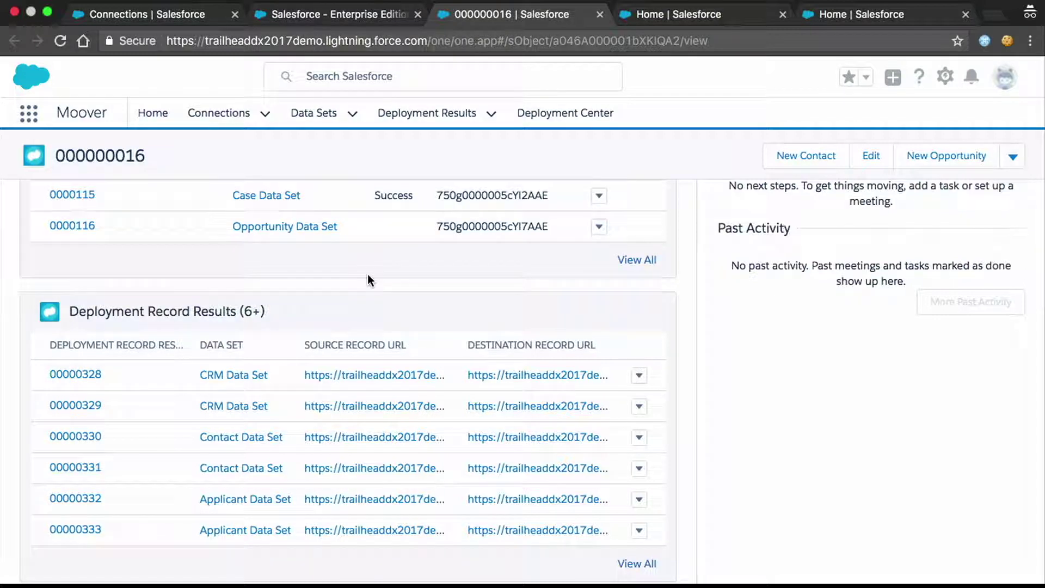
Step: Open the destination record of the first CRM Data Set record result and examine its contacts, opportunities, cases and linked applicant
left_click(511, 376)
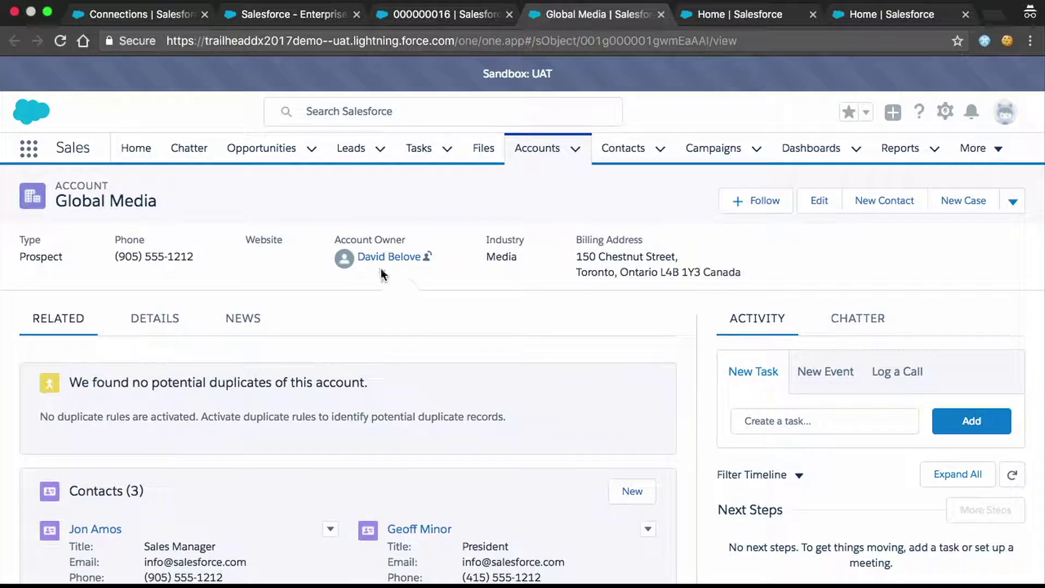
mouse_move(378, 269)
scroll(440, 299, "down", 1)
scroll(439, 299, "down", 5)
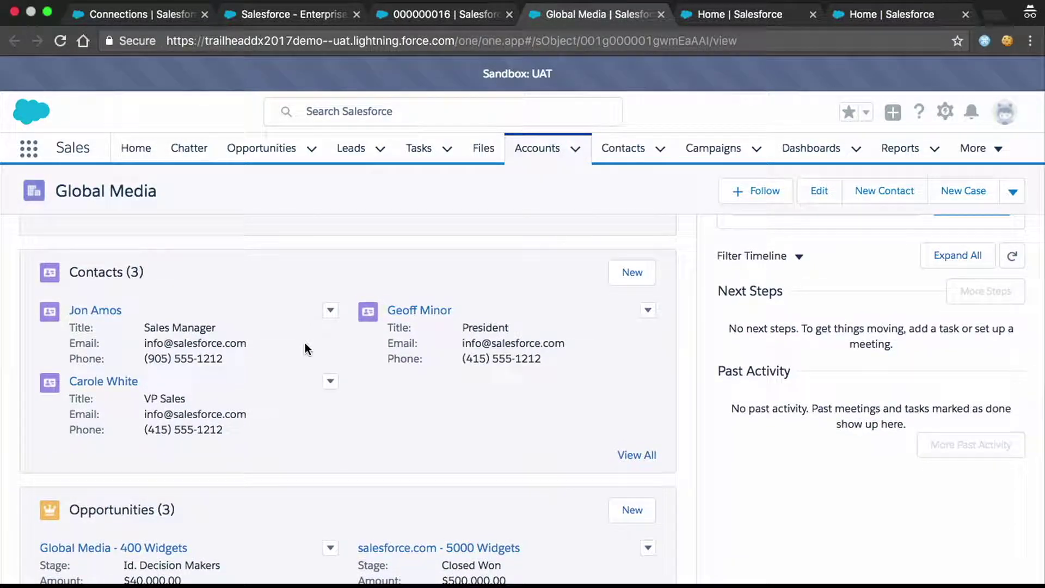
scroll(307, 348, "down", 1)
scroll(307, 348, "down", 2)
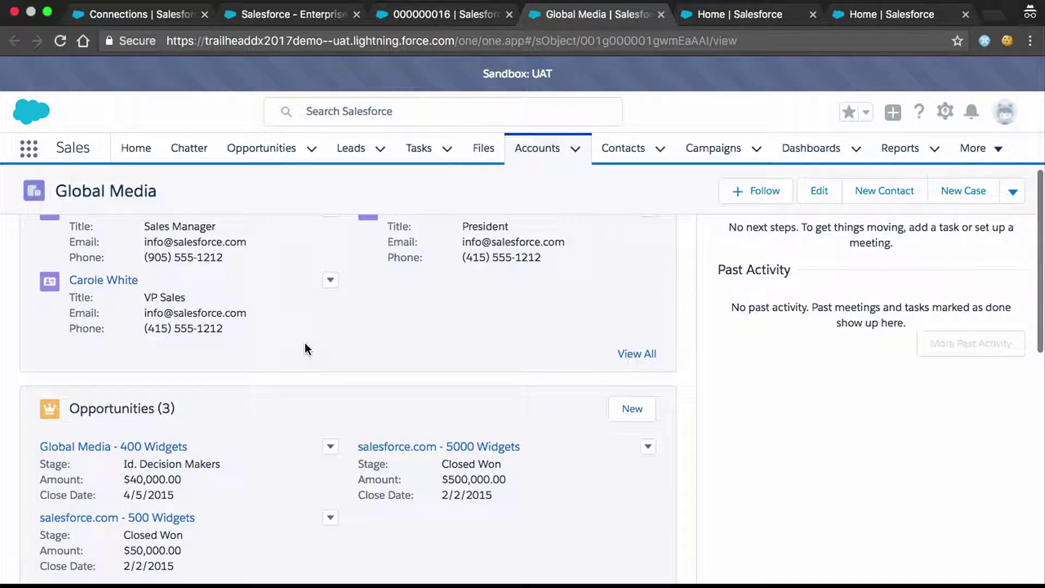
scroll(308, 349, "down", 5)
scroll(306, 347, "down", 2)
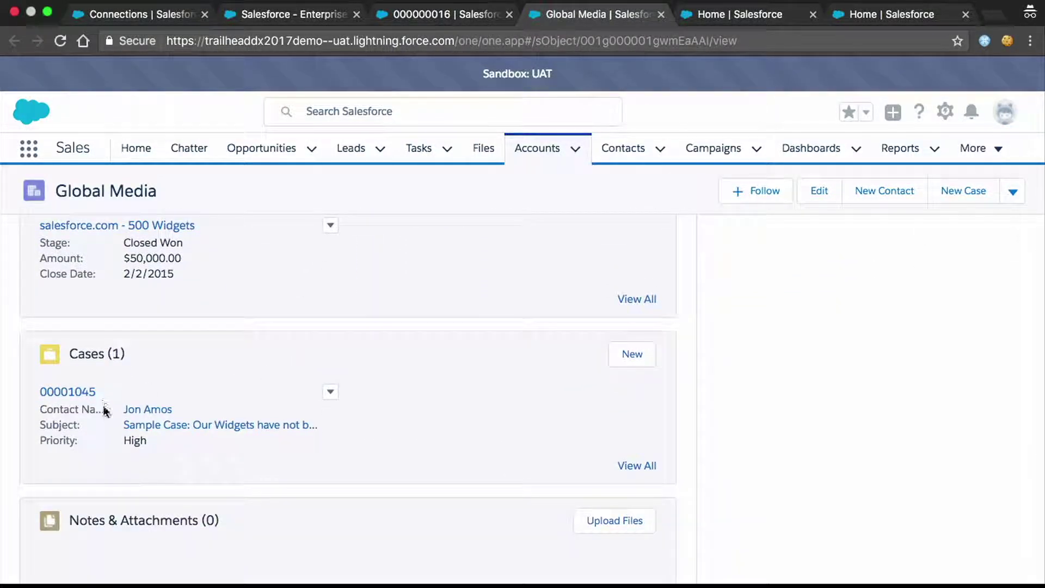
scroll(273, 359, "down", 8)
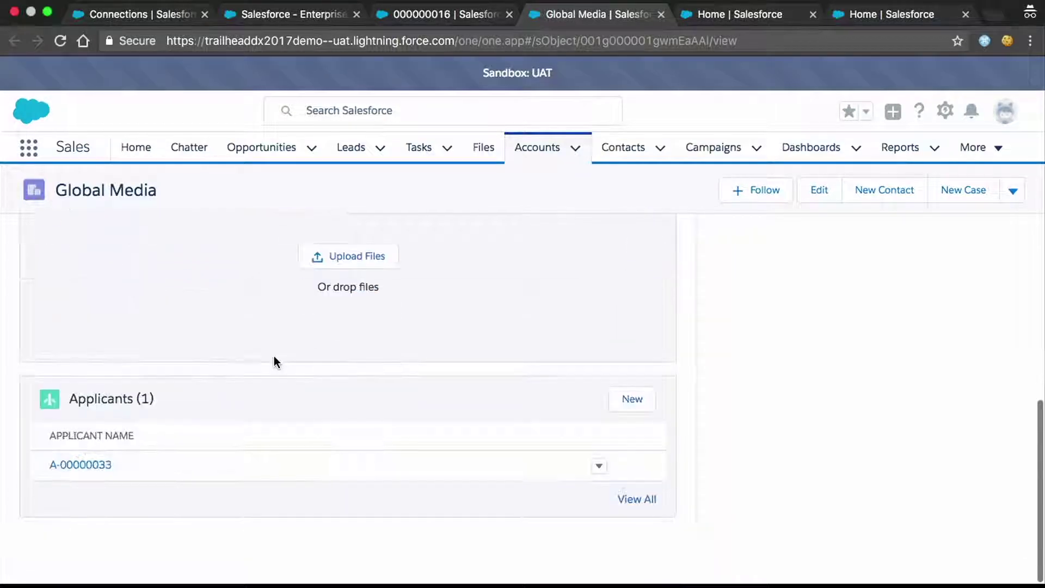
left_click(96, 466)
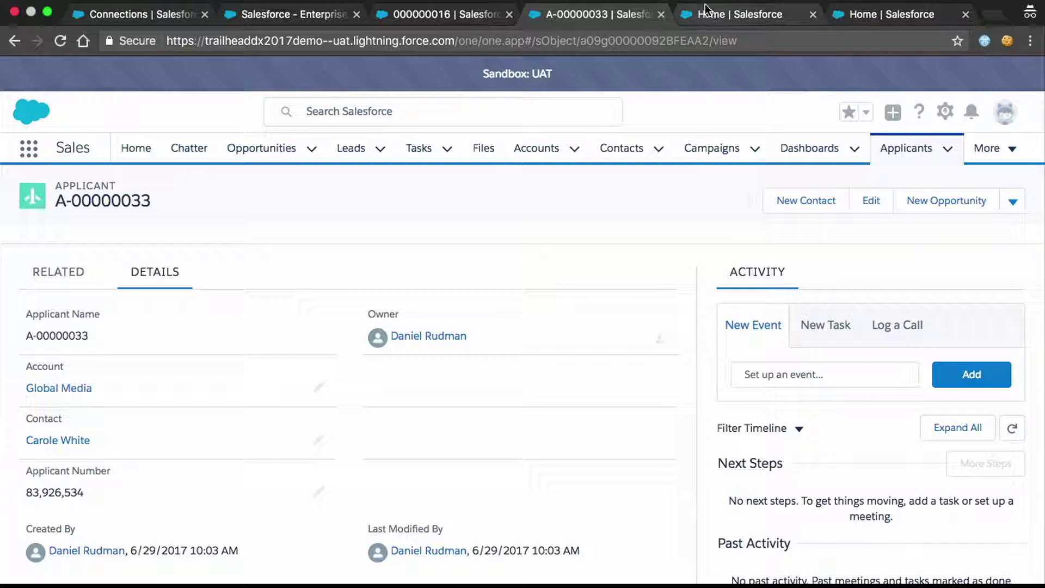
Step: Close the applicant, data set result and deployment result pages and return to the source org's Connections list
left_click(662, 17)
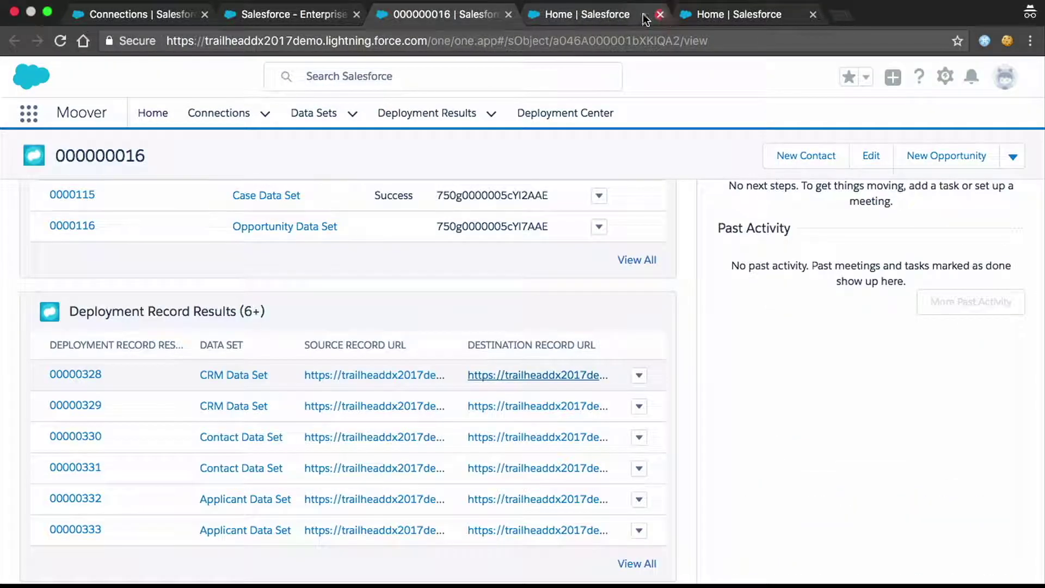
left_click(513, 10)
left_click(286, 12)
left_click(426, 13)
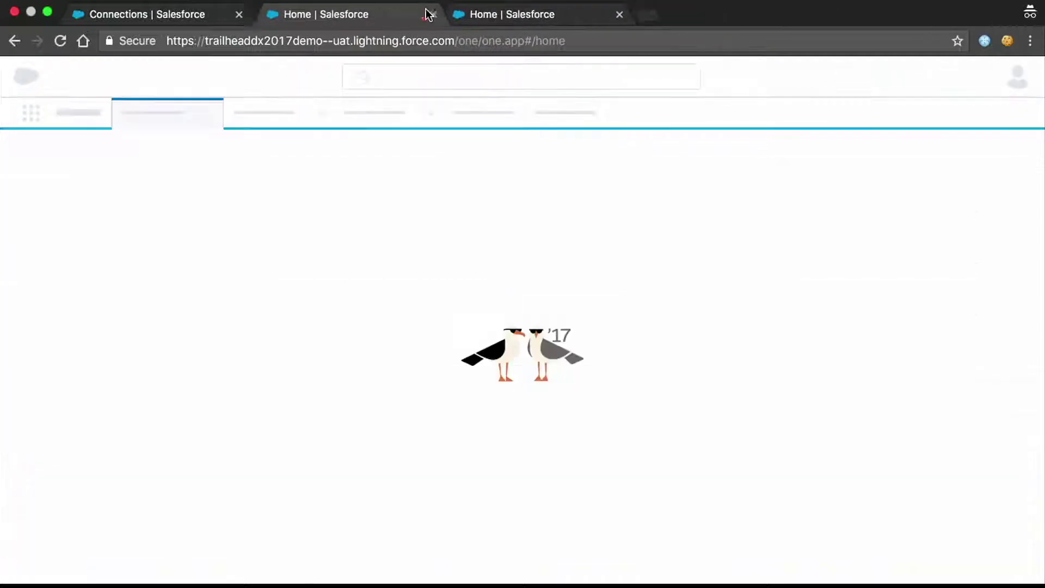
left_click(199, 13)
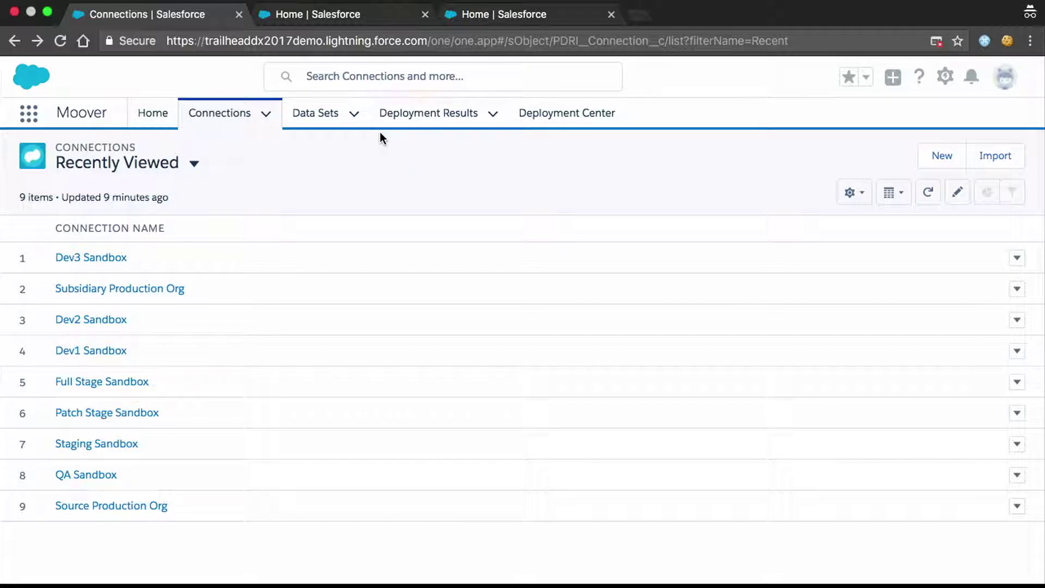
Step: Search the source org for "gl" and open the Global Media account
left_click(392, 80)
type("gl")
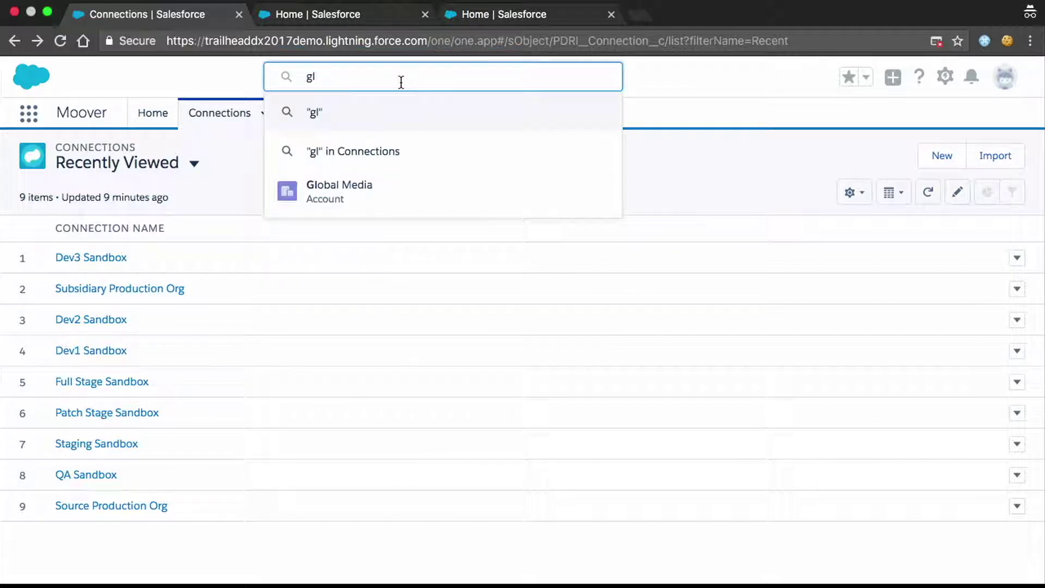
left_click(359, 191)
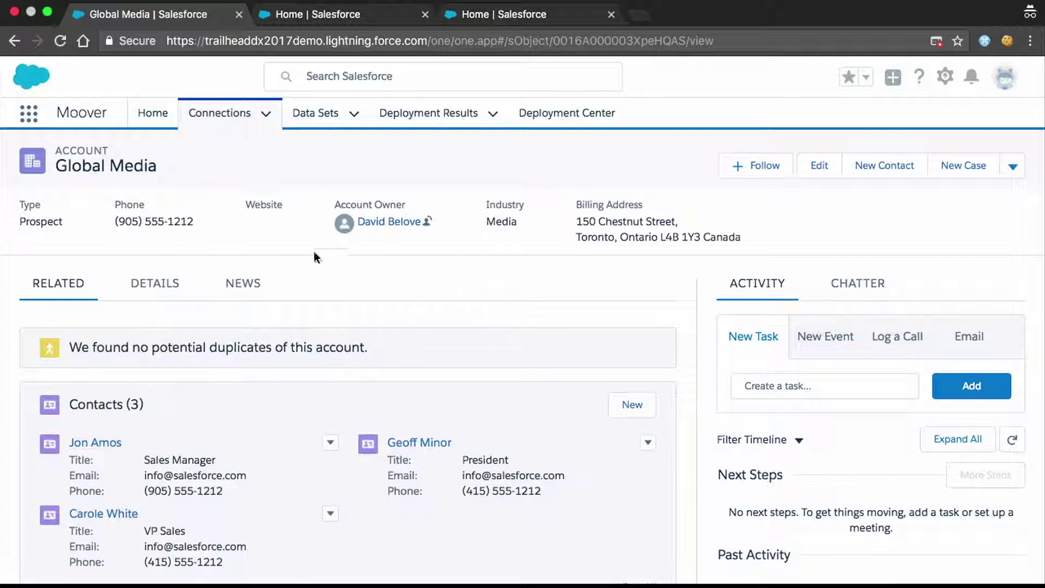
left_click(178, 296)
double_click(593, 321)
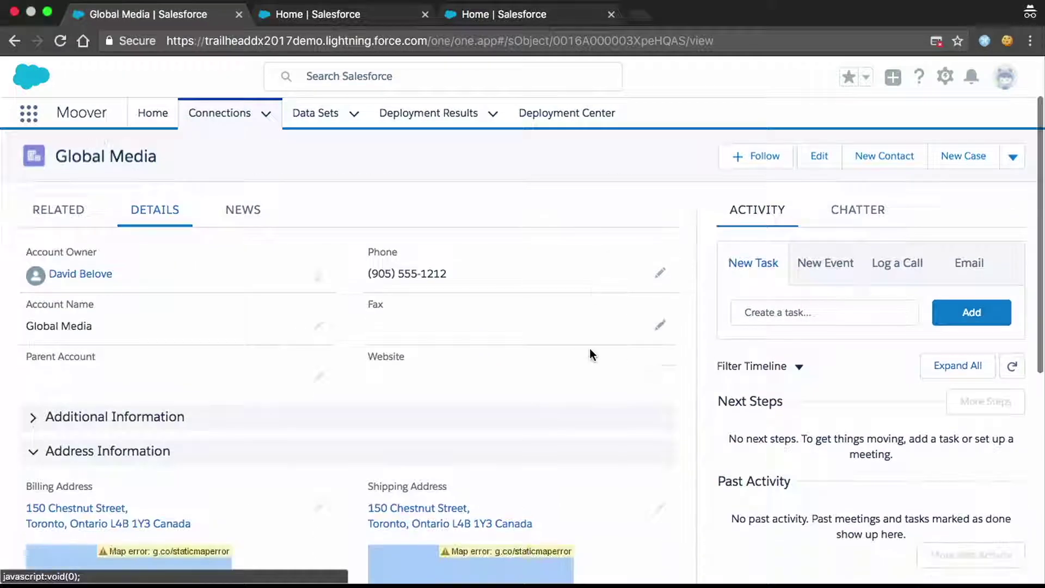
left_click(582, 368)
type("ww")
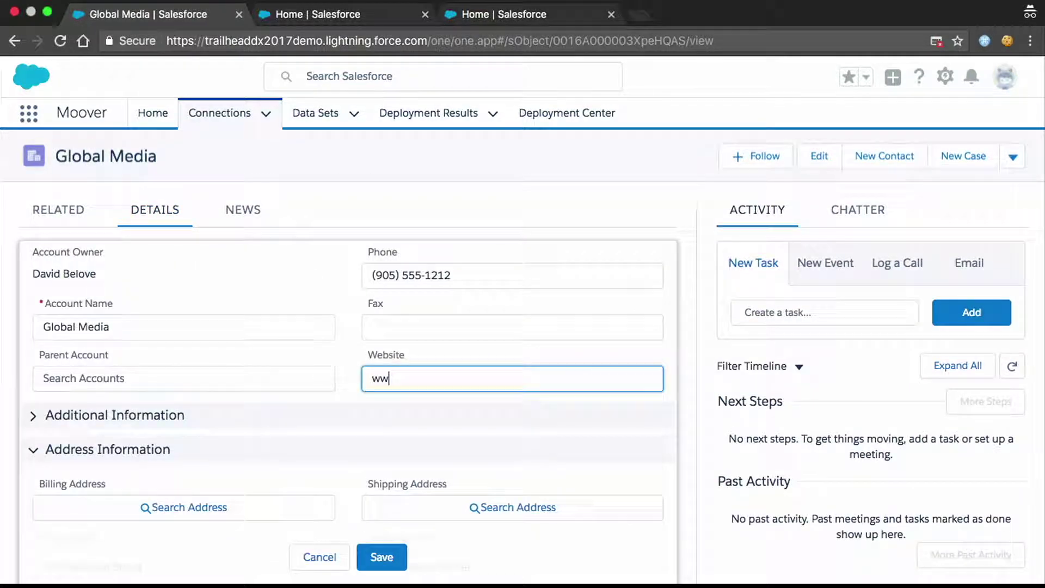
type("w.globalmedia.com")
left_click(651, 416)
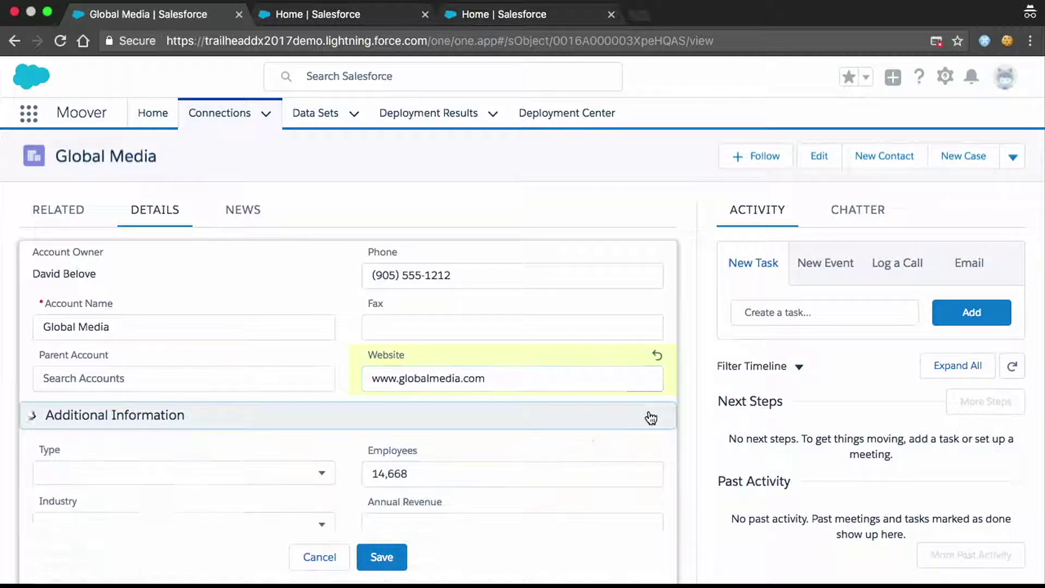
key("Return")
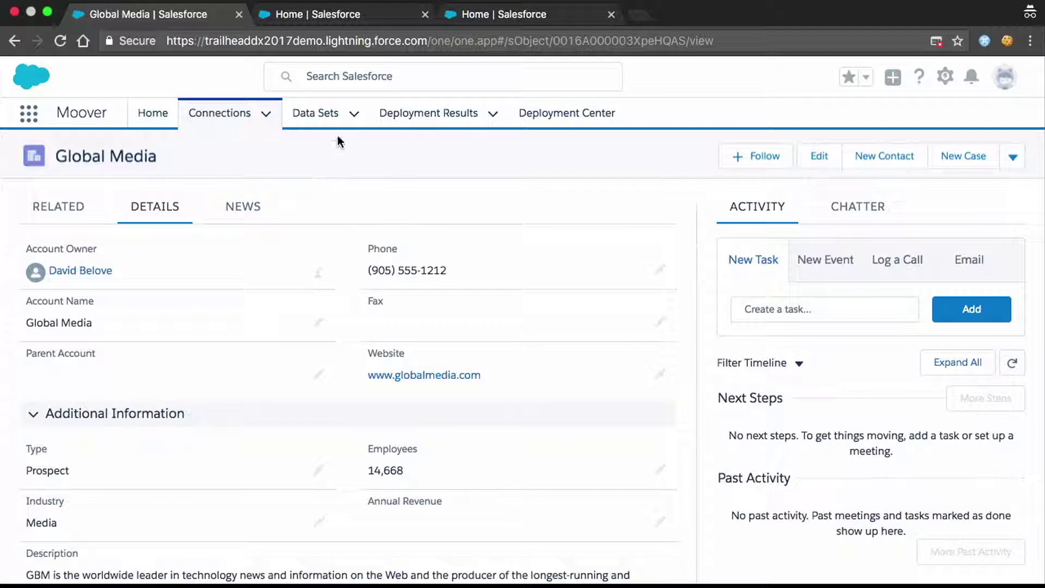
Step: Open the CRM Data Set's configuration and set its Upsert option to Match First Found
left_click(321, 115)
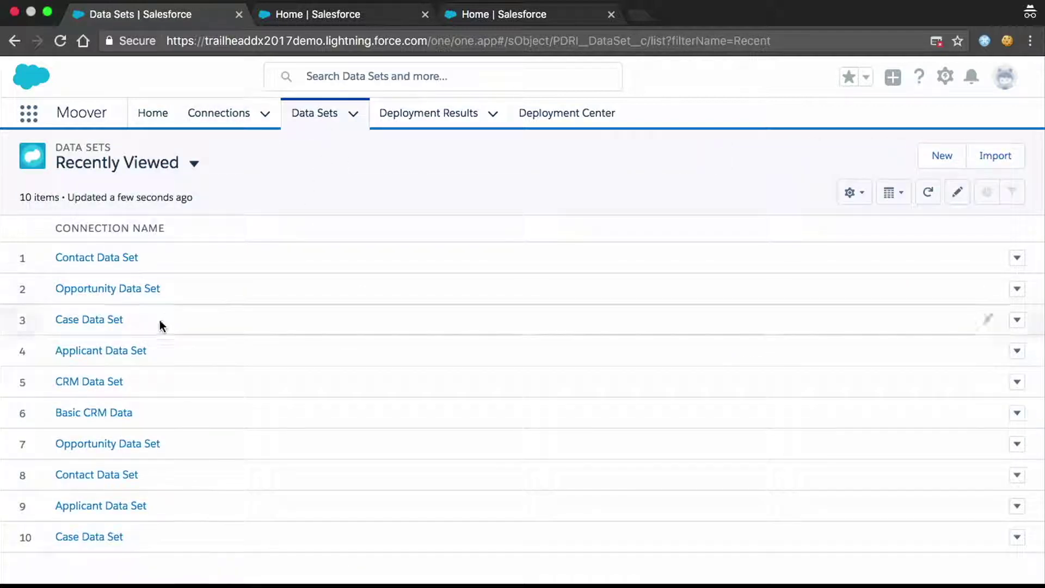
left_click(105, 382)
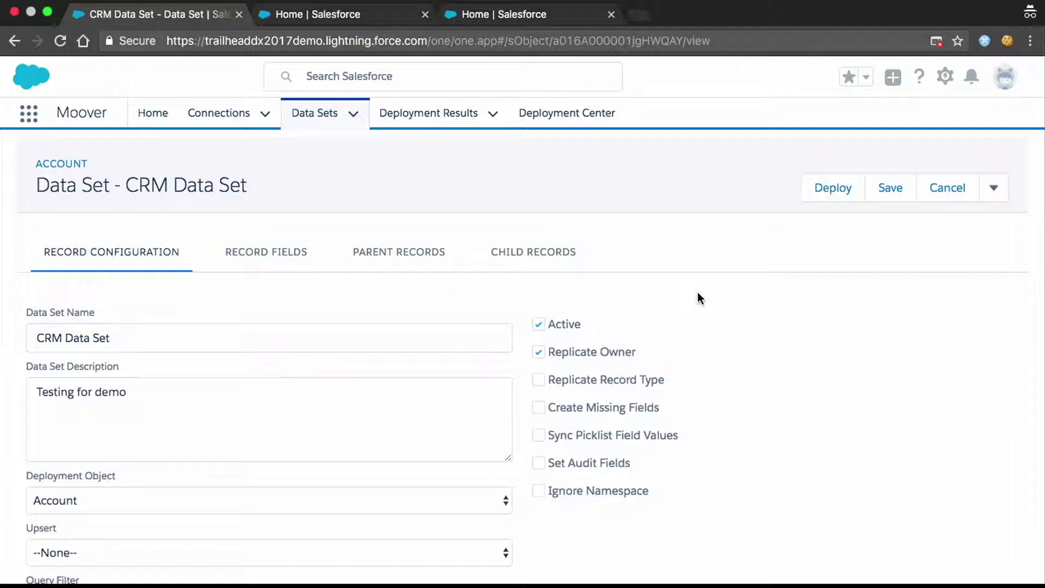
scroll(696, 294, "down", 3)
scroll(462, 384, "down", 1)
left_click(408, 410)
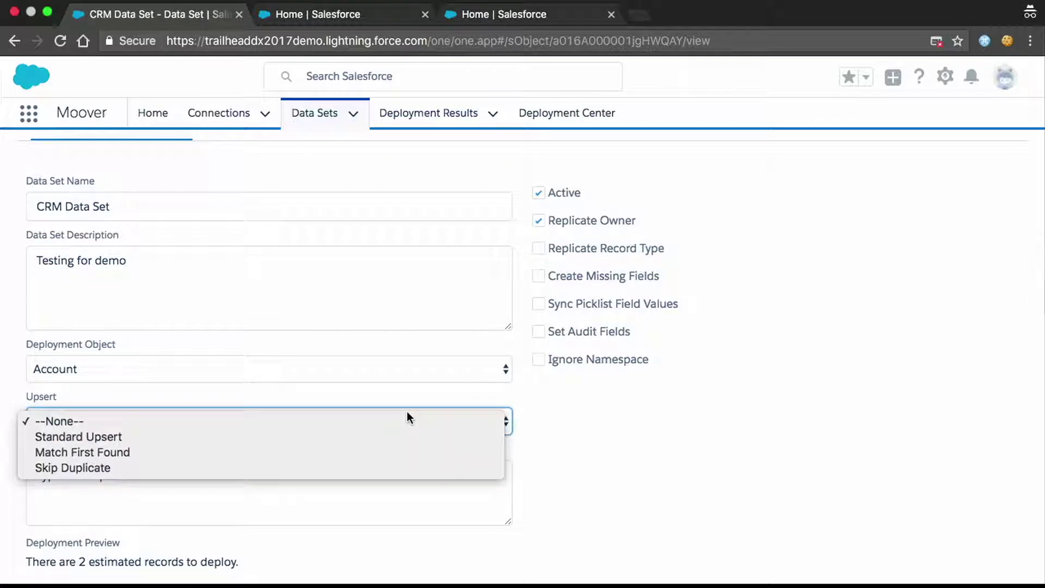
left_click(336, 455)
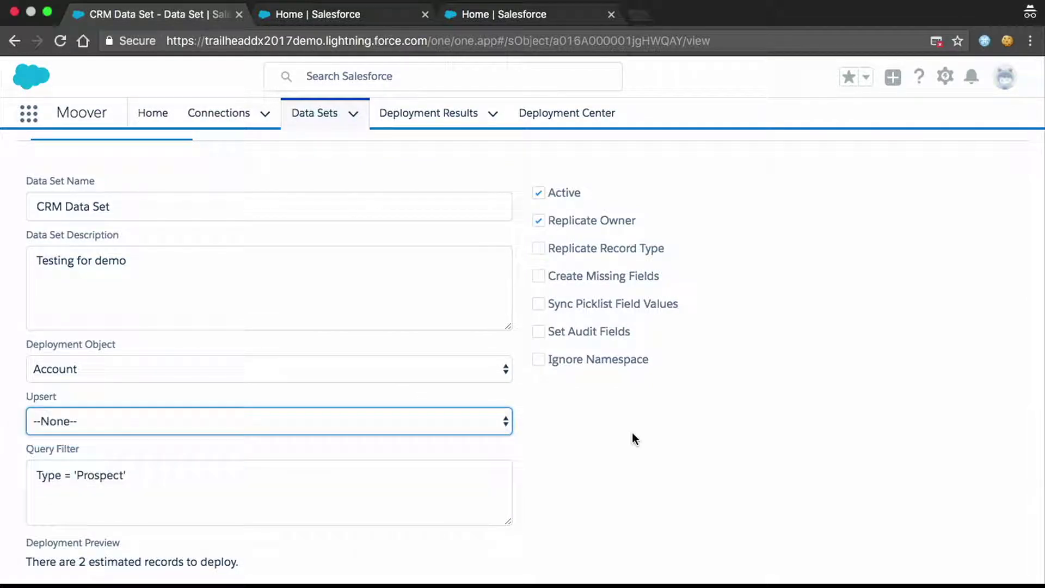
left_click(501, 424)
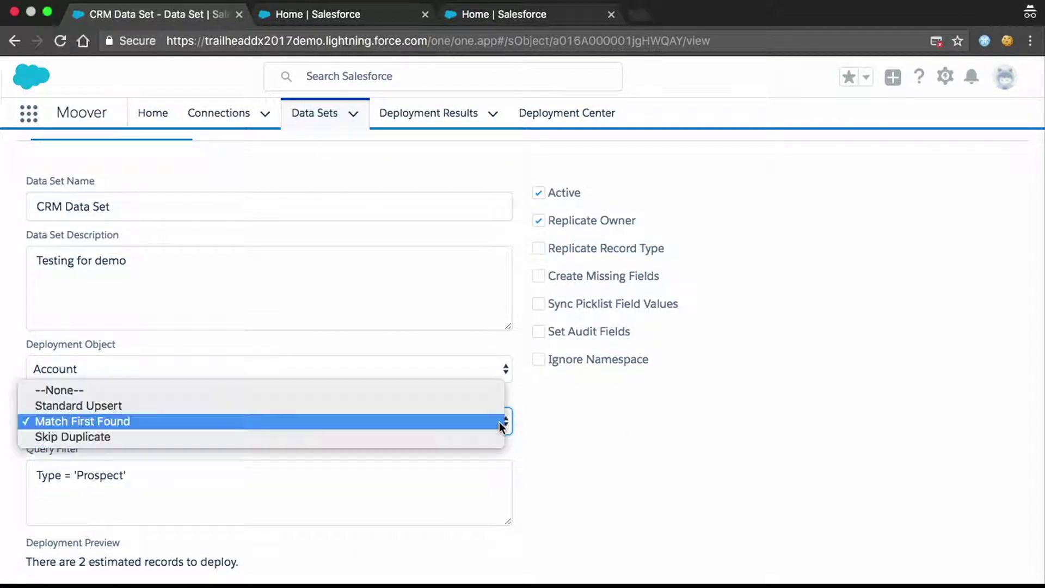
left_click(451, 420)
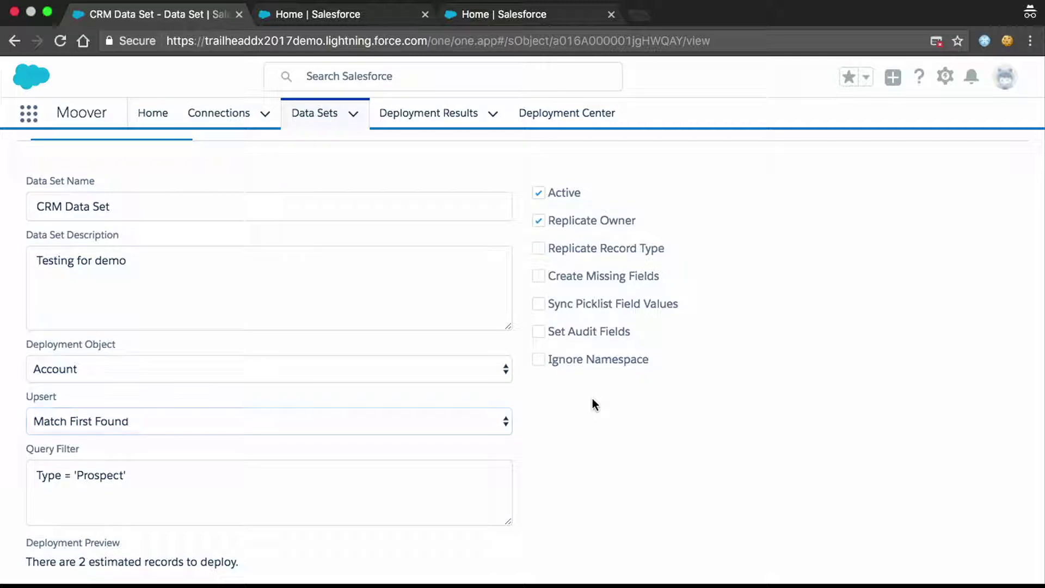
Step: Mark the Account Name field as an External ID in the CRM Data Set's record fields
scroll(601, 385, "up", 3)
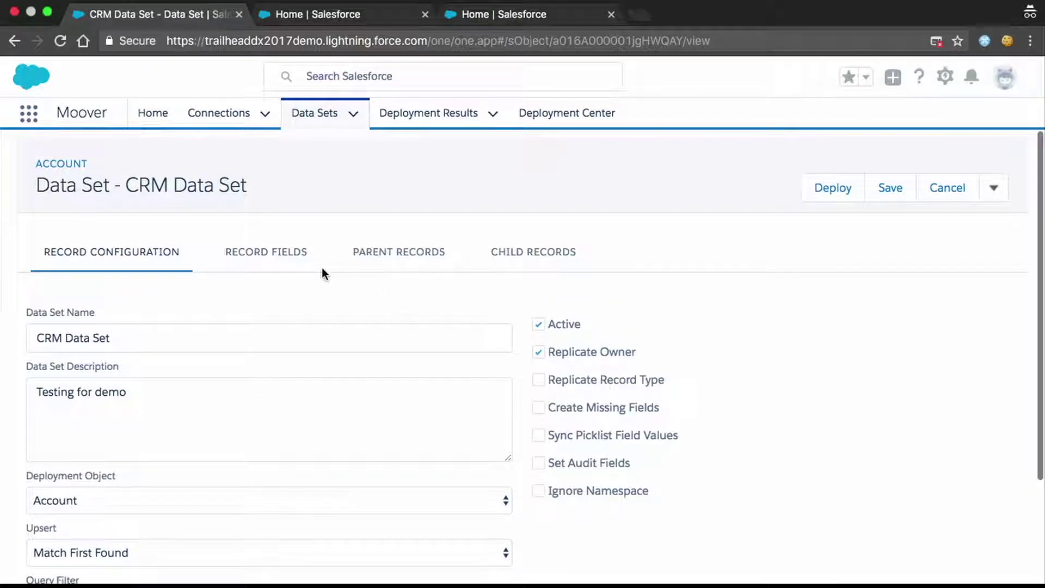
left_click(305, 254)
scroll(632, 286, "down", 1)
scroll(630, 280, "down", 1)
left_click(905, 425)
left_click(332, 334)
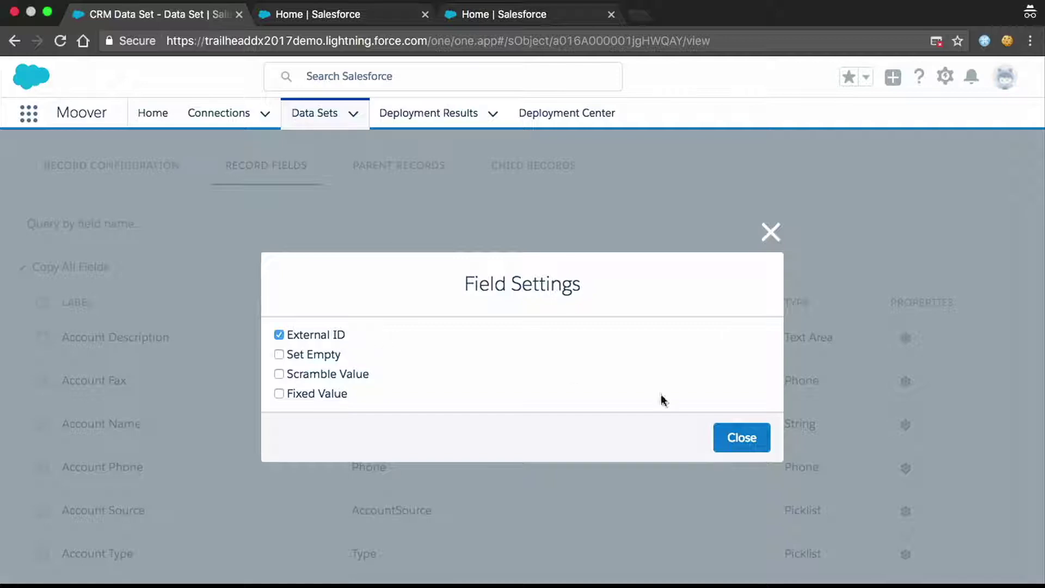
left_click(742, 438)
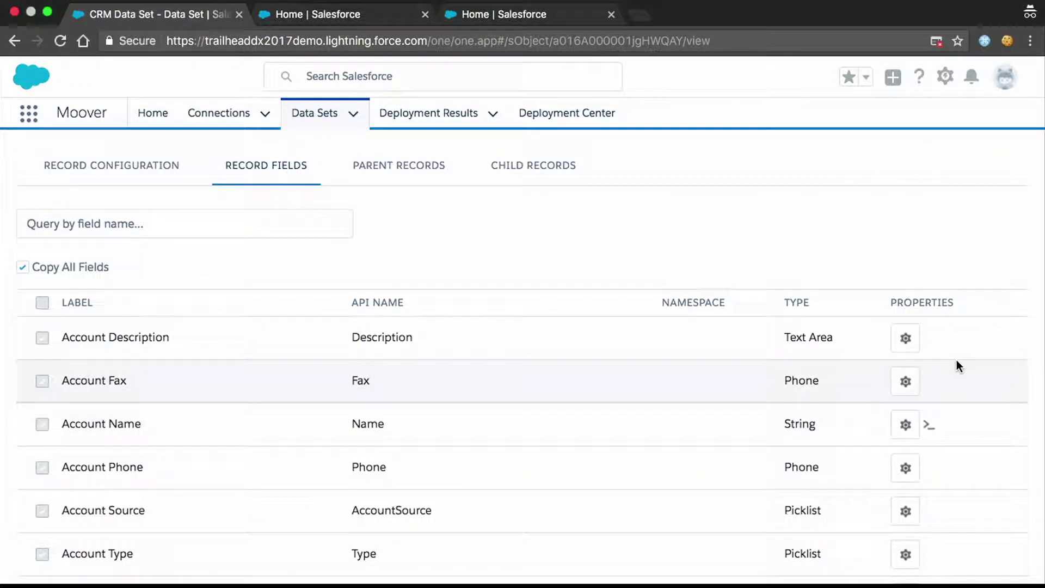
Step: Mark the Account Type field as an External ID as well
scroll(956, 360, "down", 1)
scroll(956, 360, "down", 1)
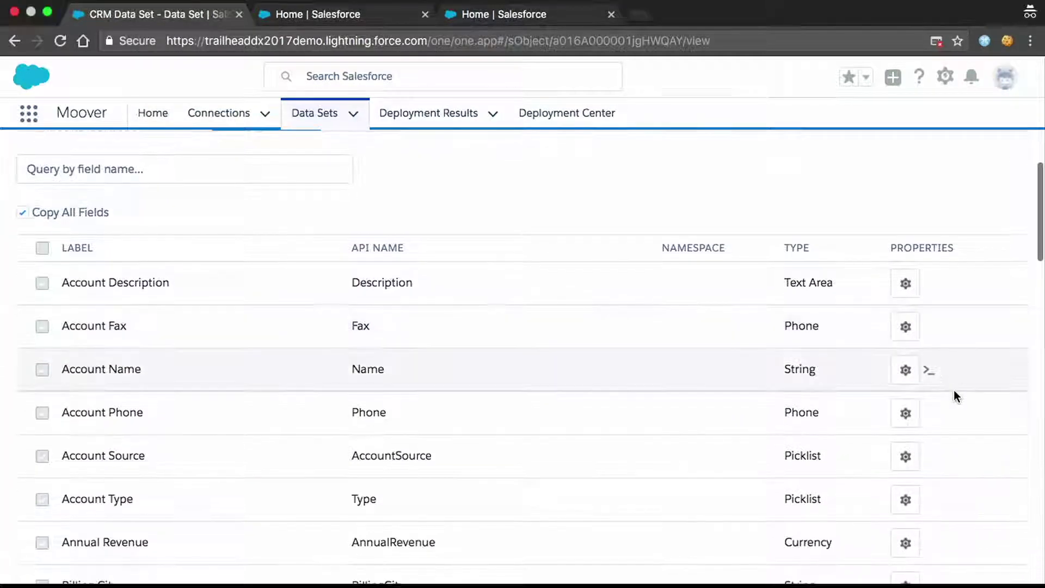
left_click(907, 499)
left_click(331, 334)
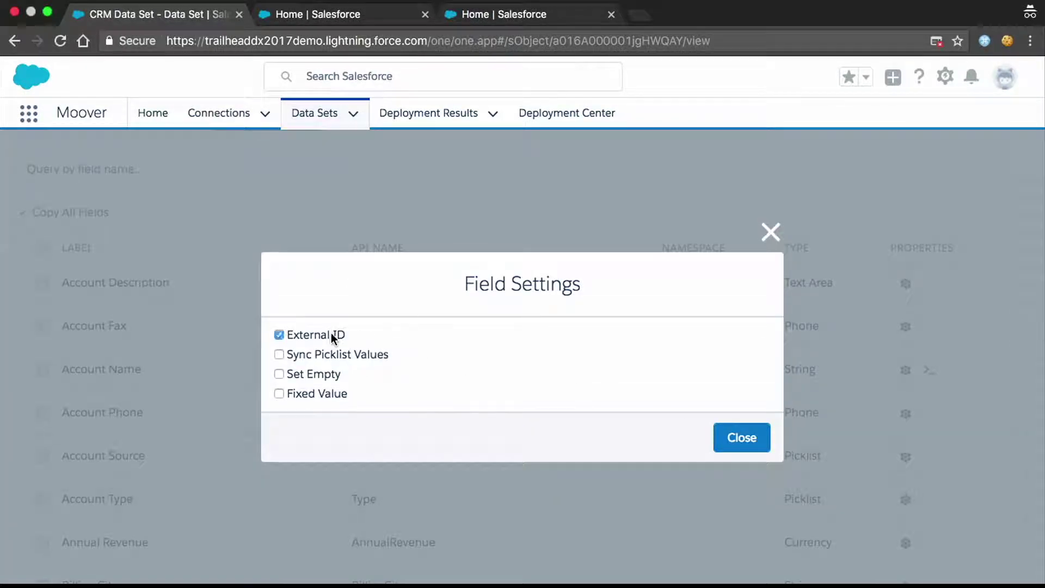
left_click(736, 438)
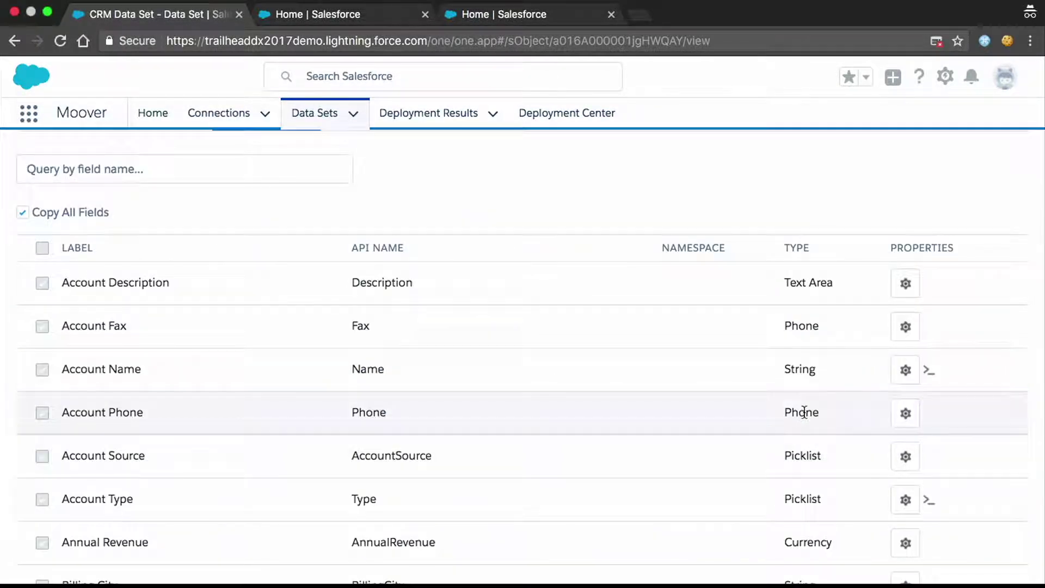
Step: Review the account's field properties and record configuration, and open the Contact child data set
scroll(804, 412, "down", 1)
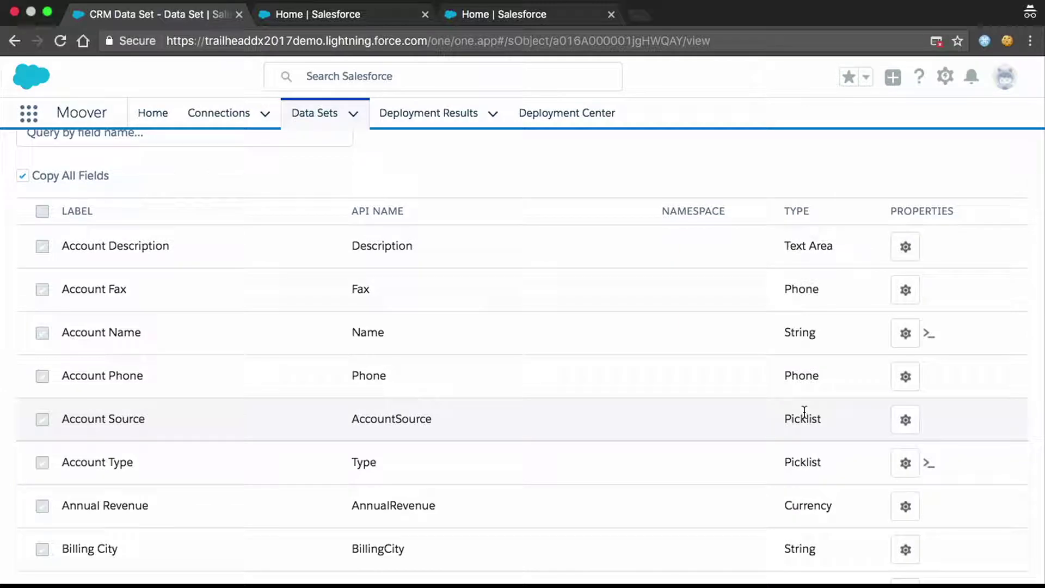
scroll(942, 365, "down", 2)
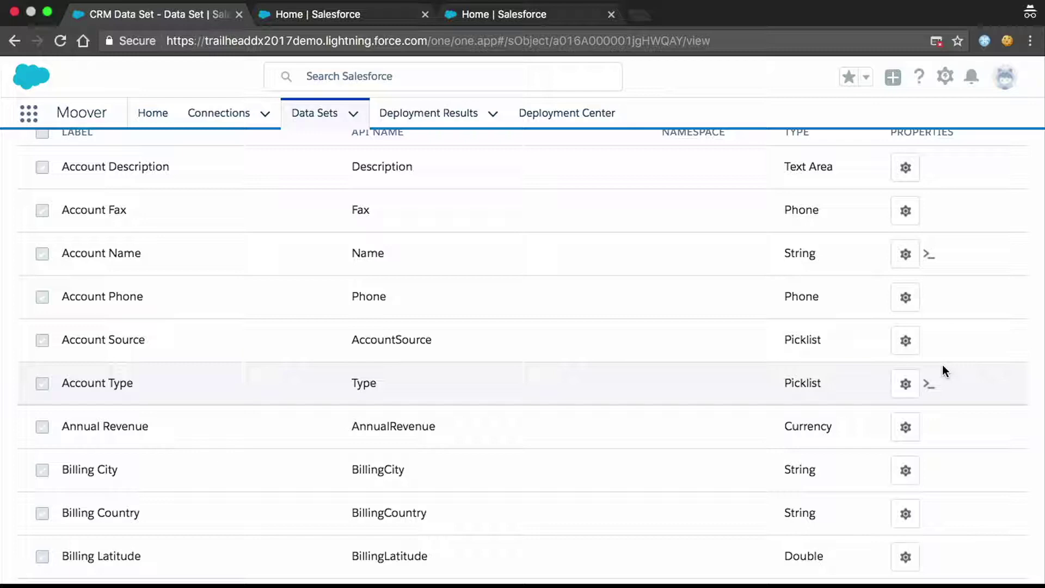
scroll(650, 268, "up", 1)
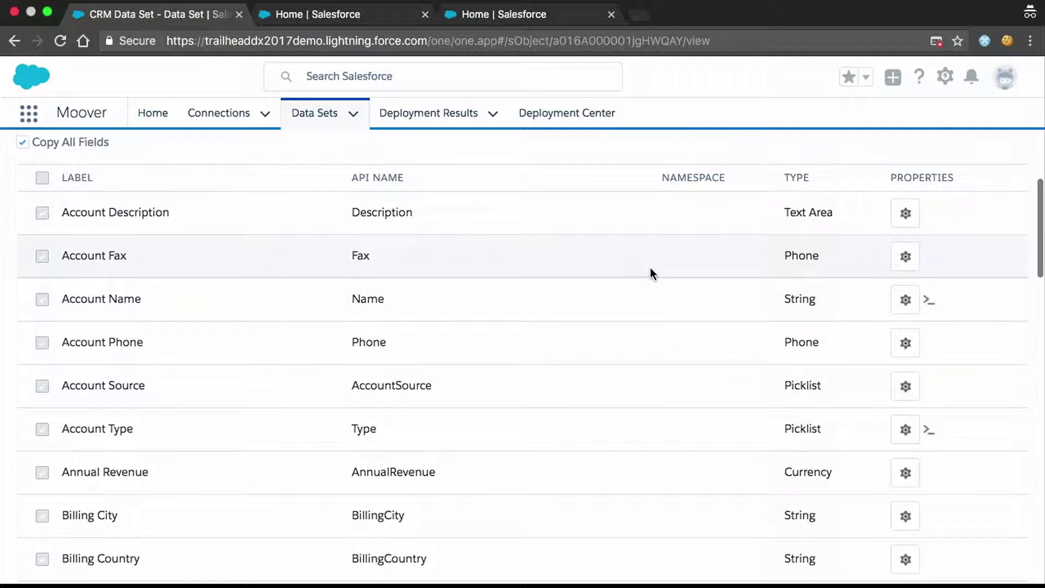
scroll(650, 267, "up", 4)
scroll(226, 309, "down", 3)
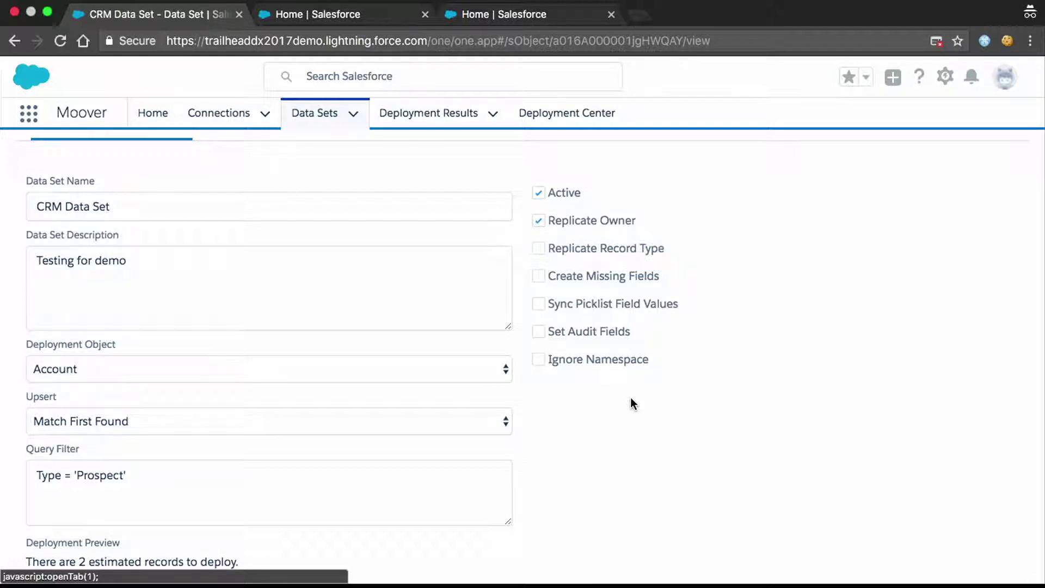
scroll(631, 397, "up", 3)
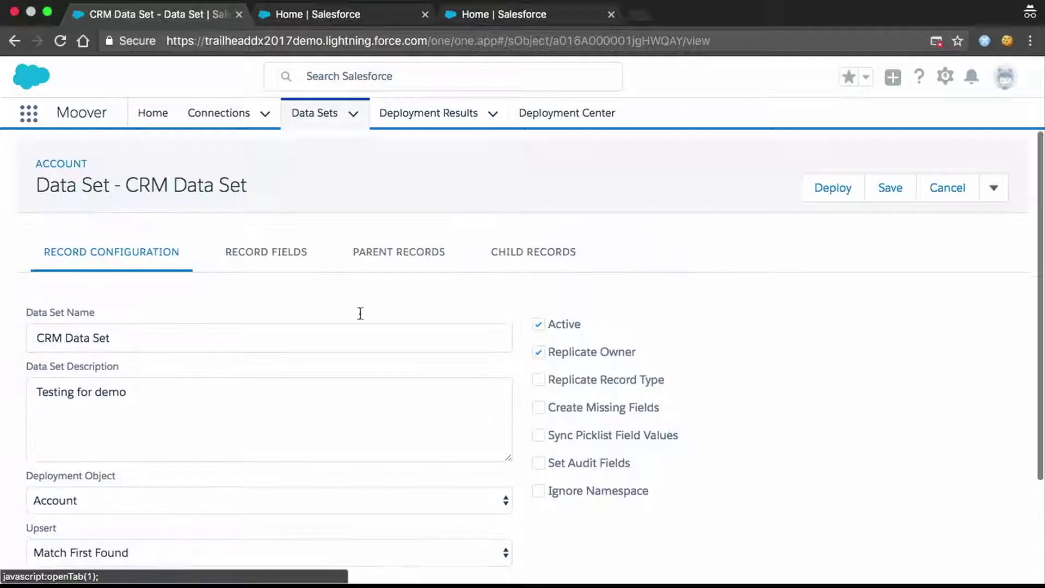
left_click(386, 252)
left_click(522, 255)
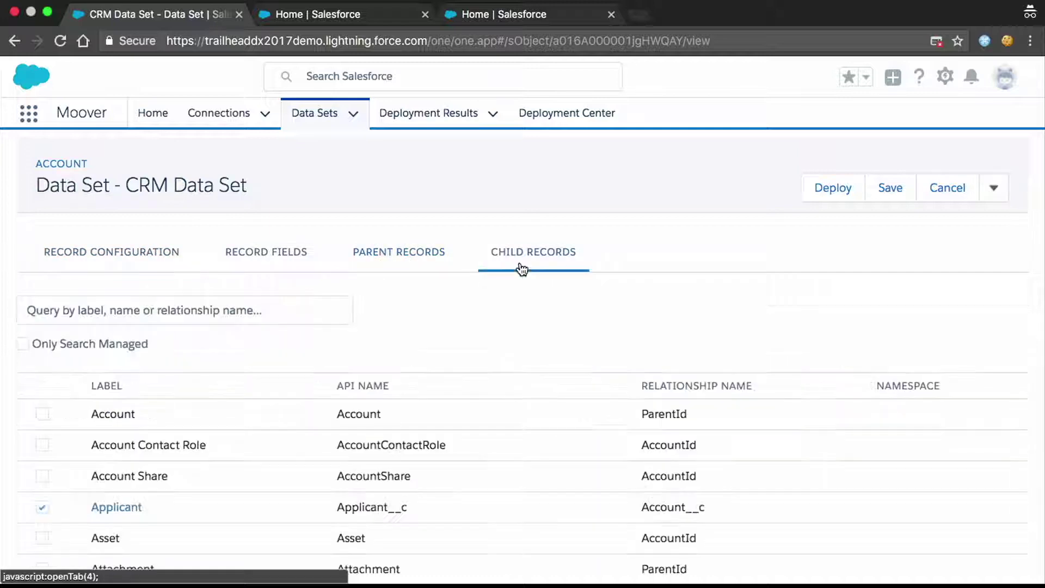
scroll(434, 284, "down", 3)
left_click(126, 430)
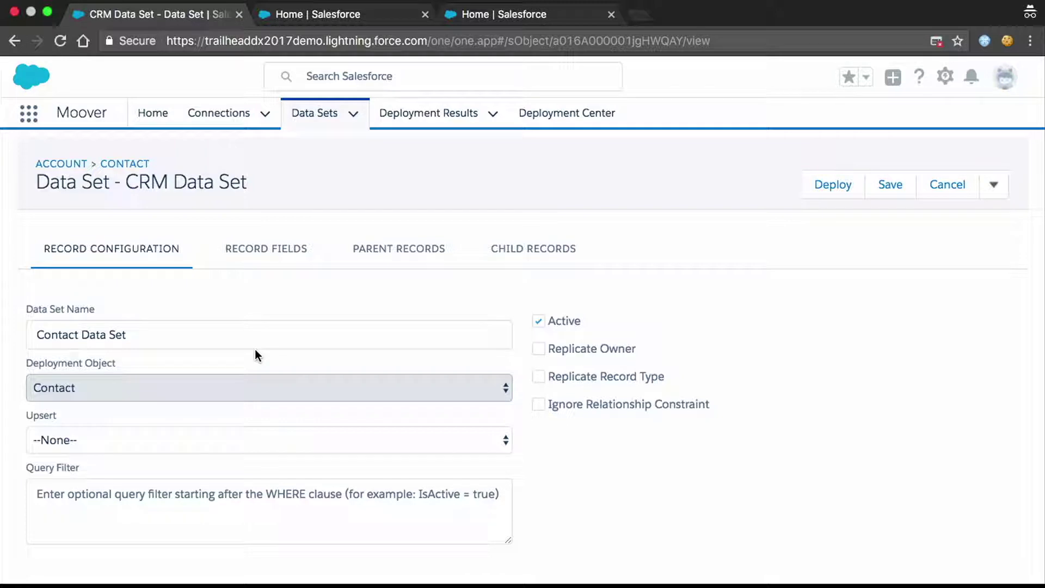
Step: Enable Scramble Value for the Email field in the Contact Data Set's record fields
left_click(244, 255)
scroll(800, 335, "down", 6)
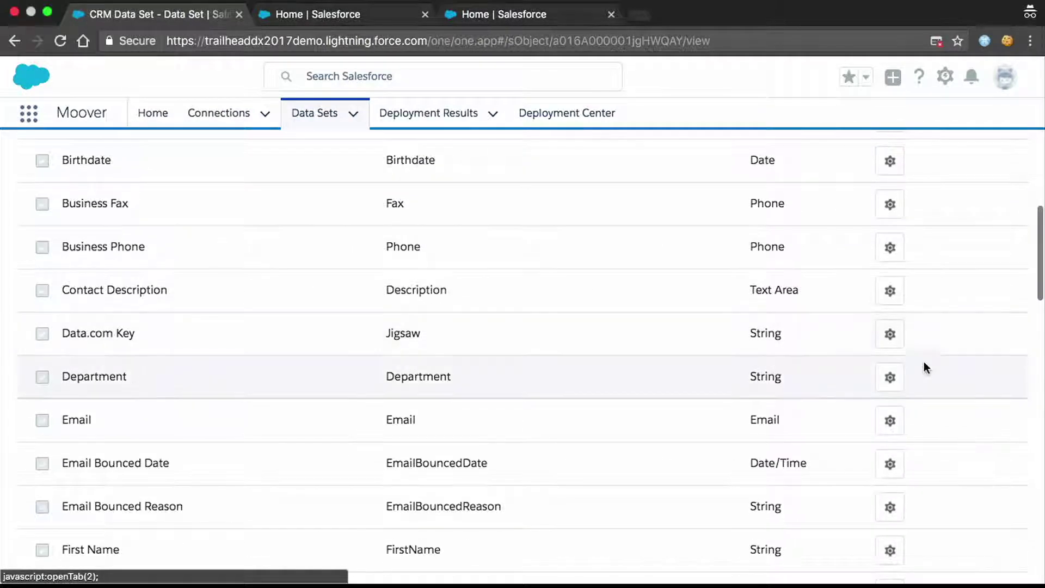
left_click(892, 420)
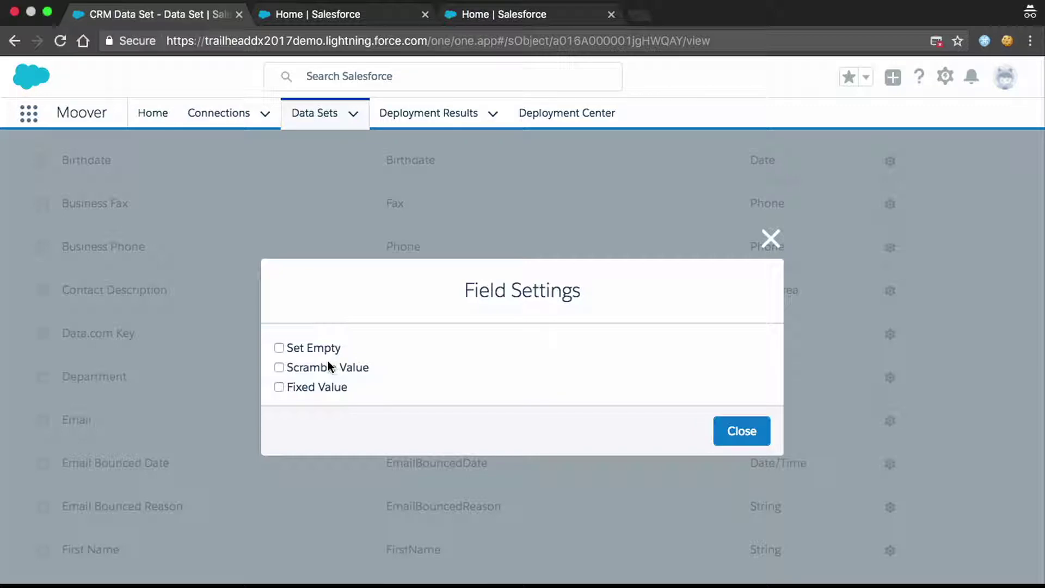
left_click(279, 368)
left_click(728, 433)
Step: Deploy the CRM Data Set with Dev QA as the destination organization
scroll(817, 292, "up", 5)
left_click(833, 185)
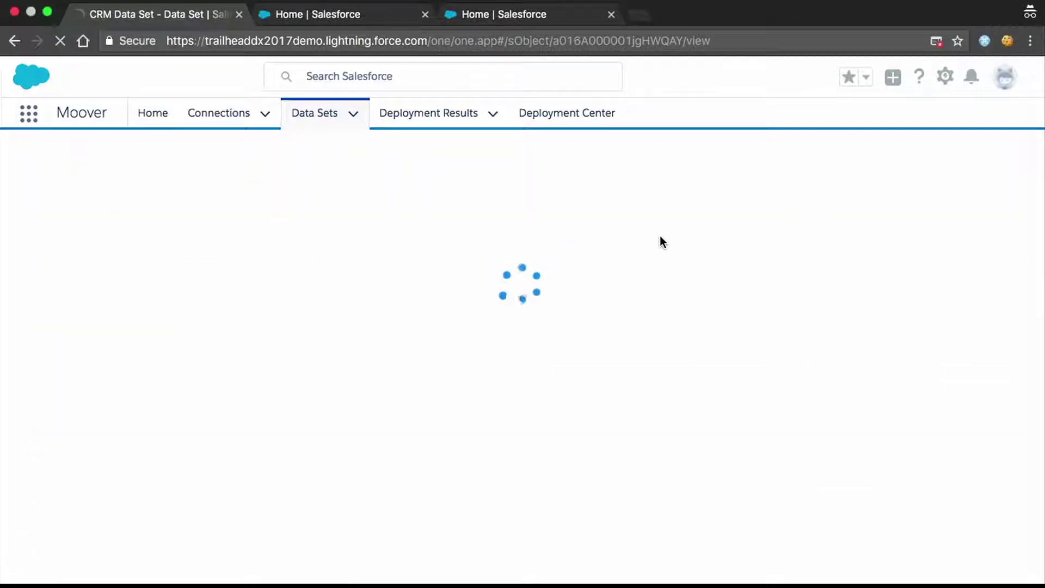
left_click(337, 200)
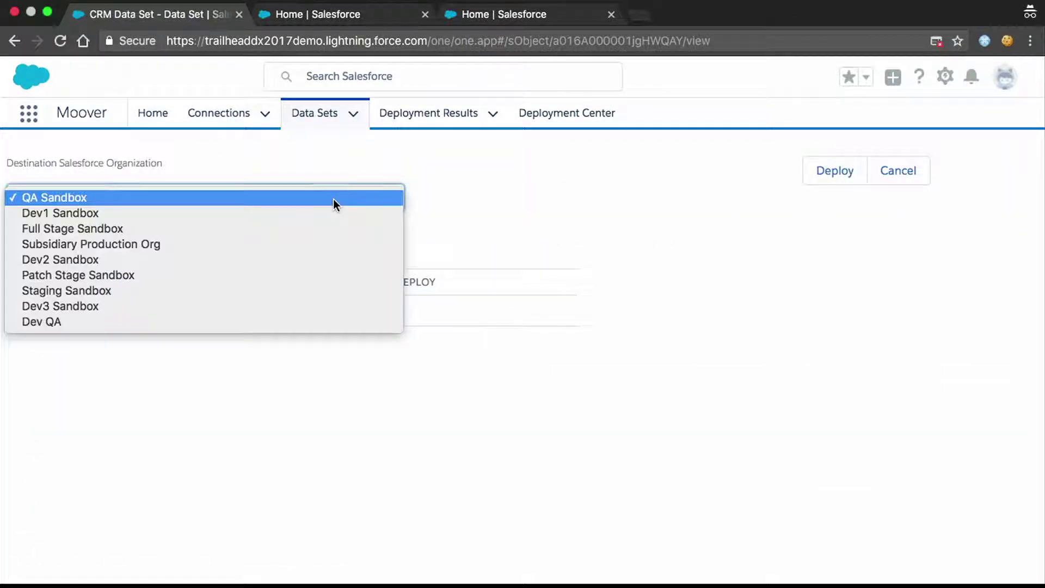
left_click(594, 244)
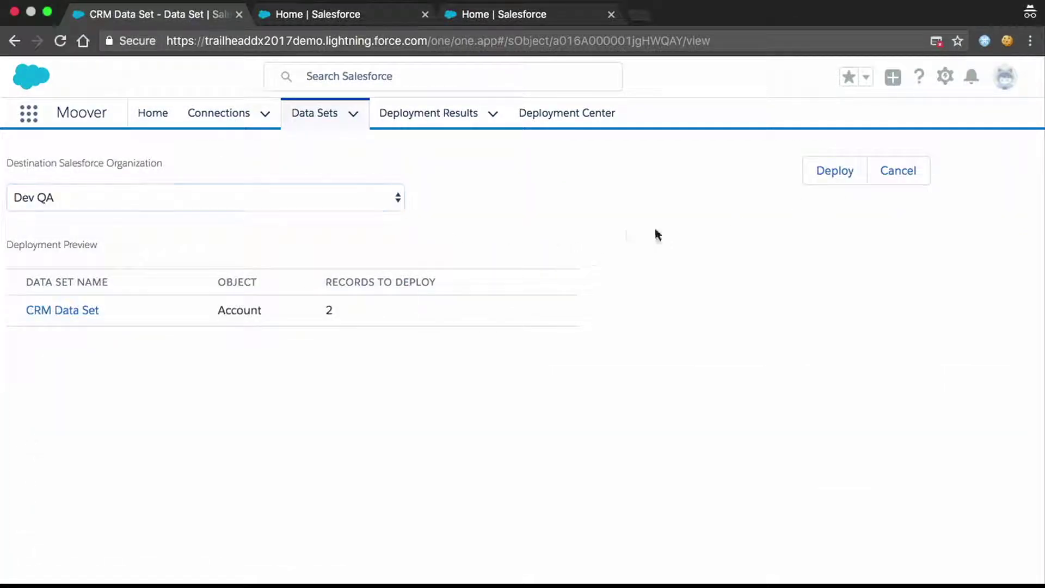
left_click(819, 185)
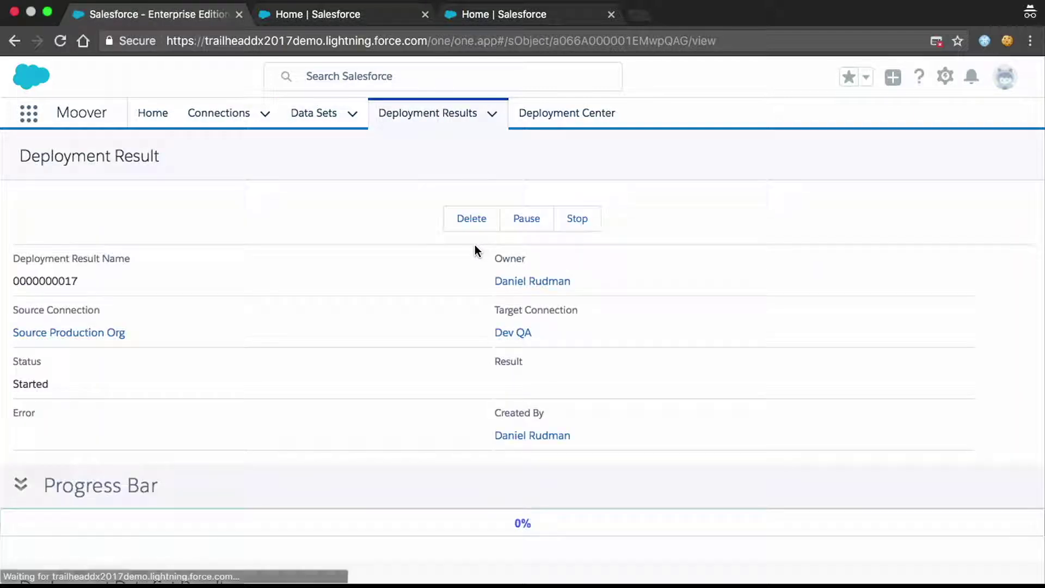
Step: Open the new deployment's CRM Data Set result and the destination record of its first record result
scroll(376, 245, "down", 3)
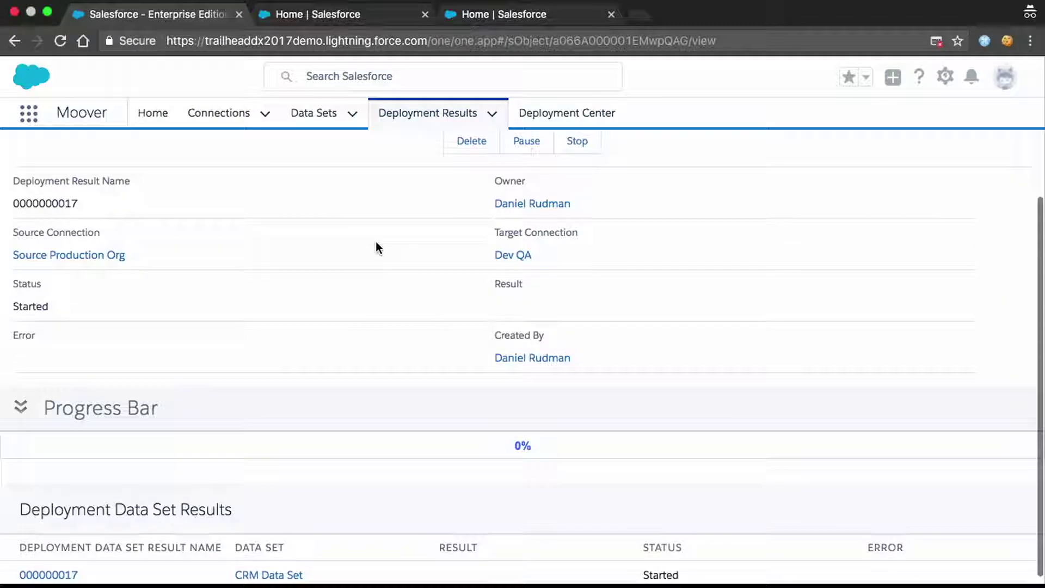
left_click(47, 568)
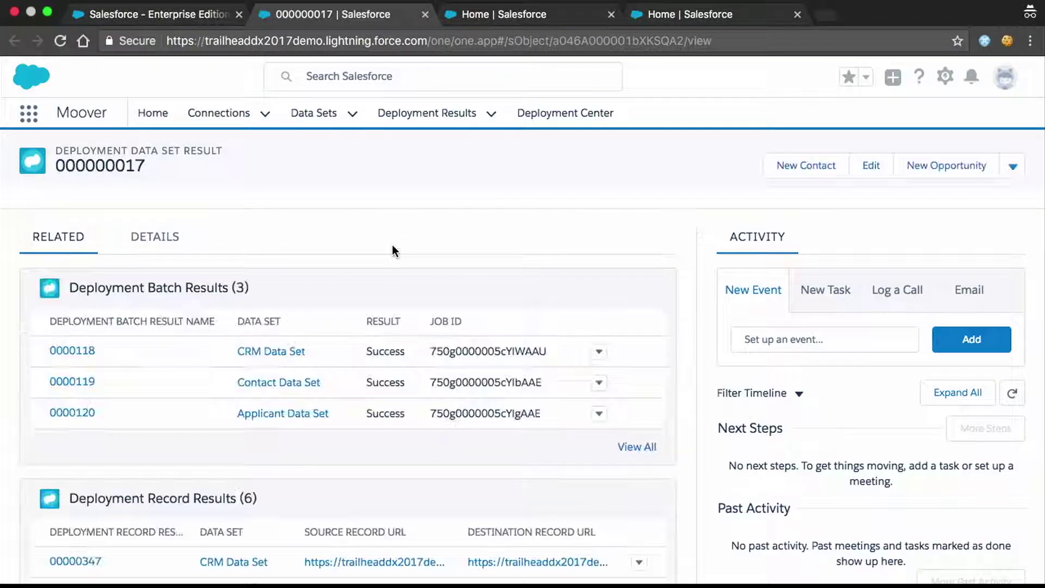
scroll(392, 250, "down", 1)
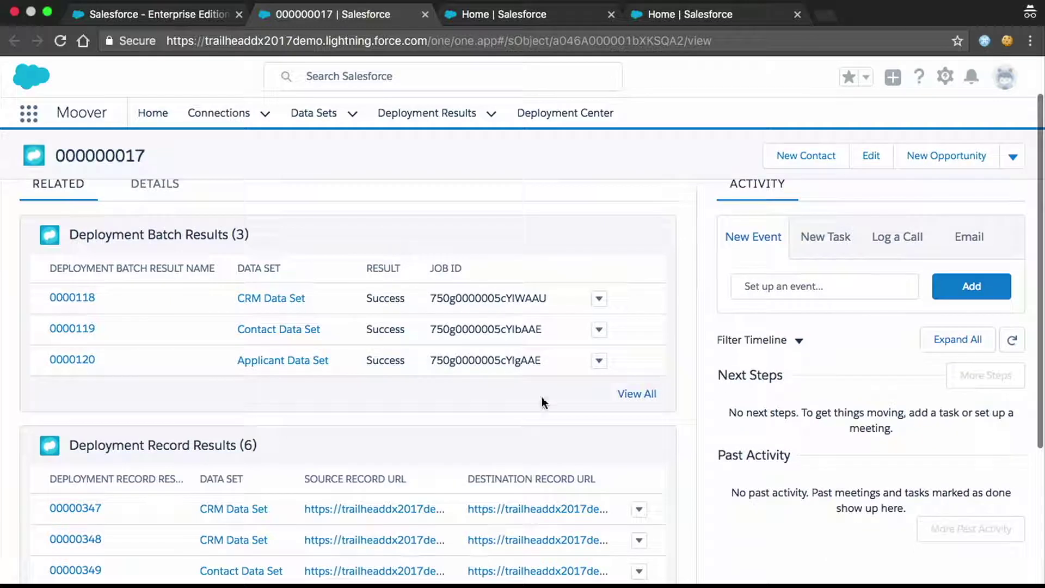
left_click(500, 514)
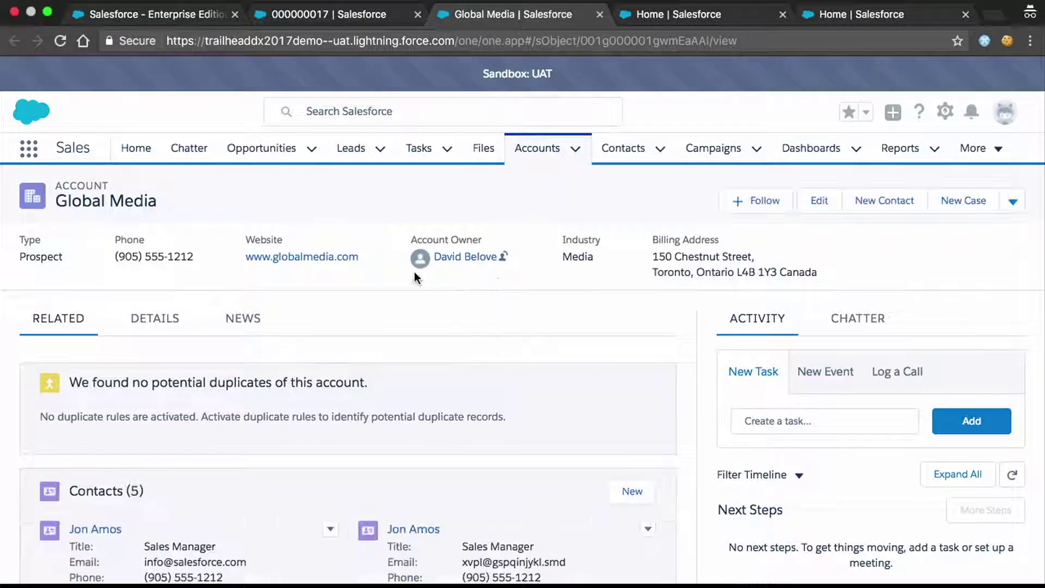
Step: Examine the deployed Global Media account's details and system information, and check its contacts for scrambled e-mail addresses
scroll(351, 267, "down", 1)
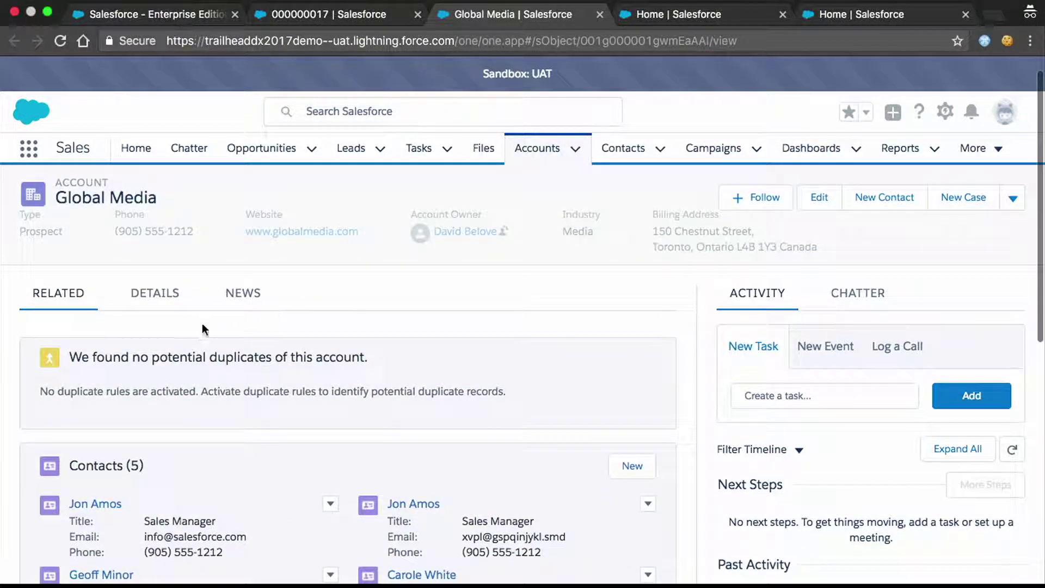
left_click(176, 304)
scroll(354, 297, "down", 10)
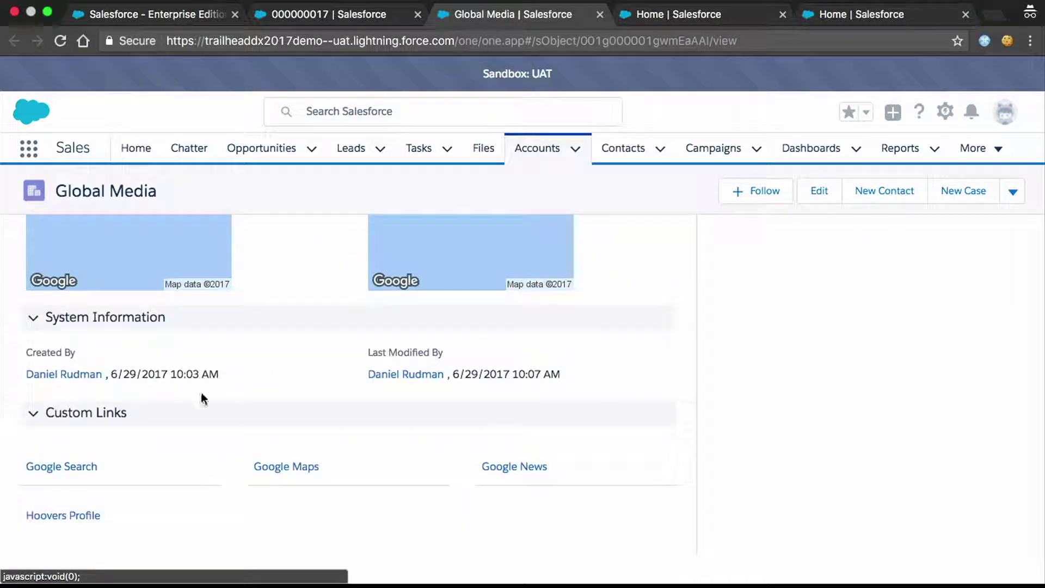
scroll(178, 370, "up", 10)
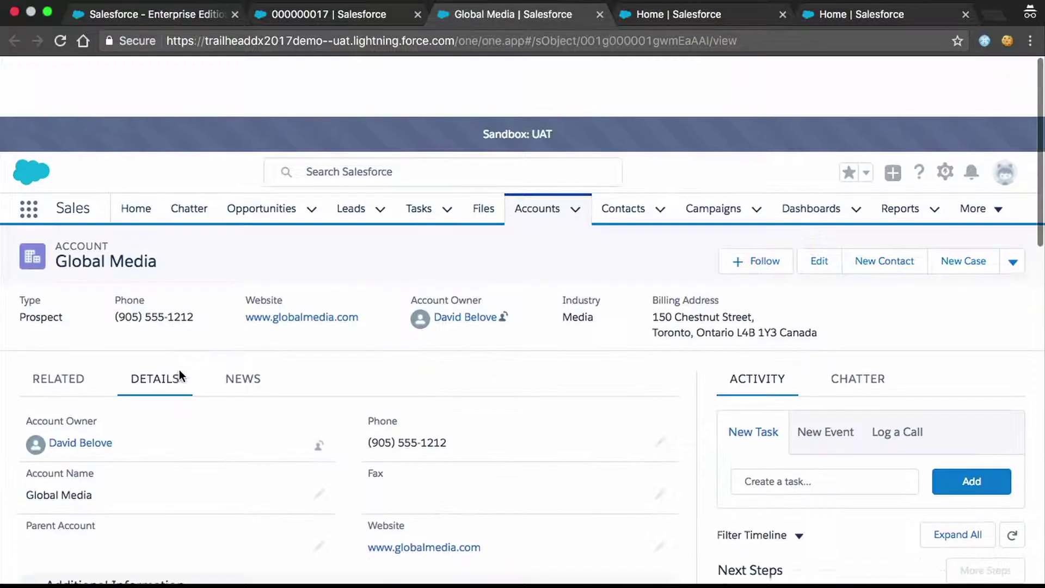
left_click(84, 319)
scroll(333, 313, "down", 5)
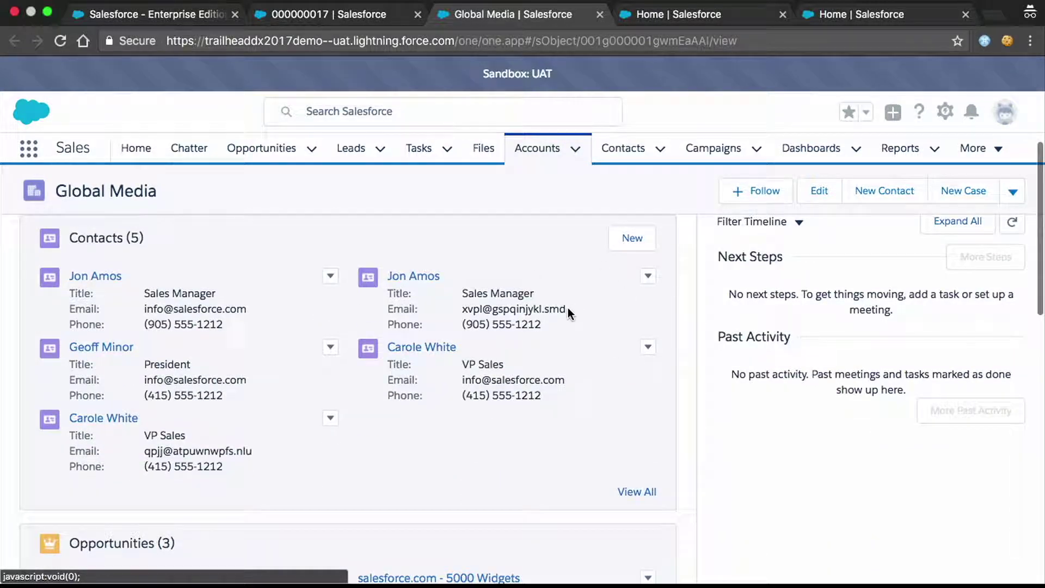
left_click_drag(566, 309, 462, 309)
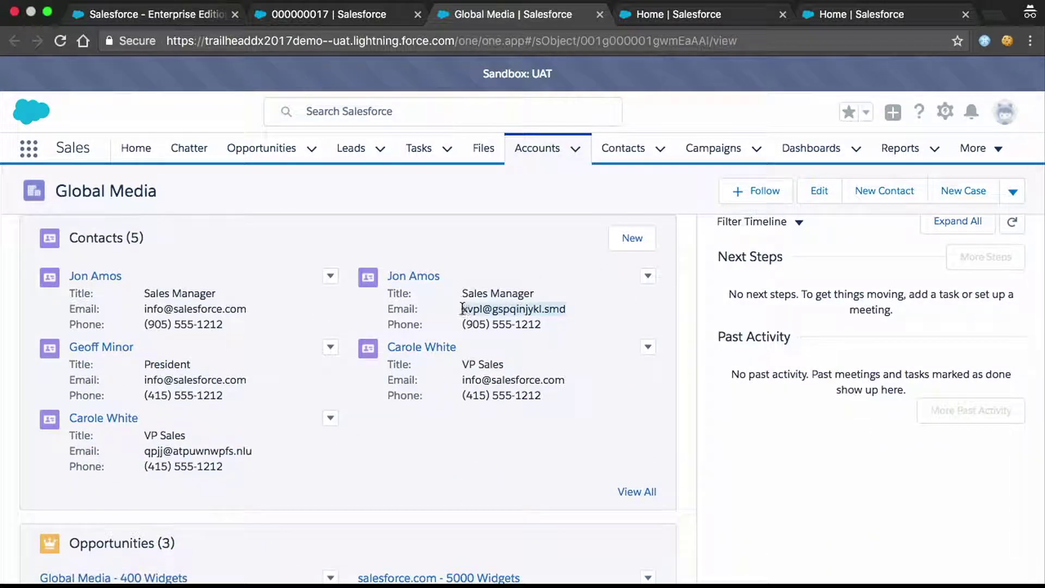
scroll(472, 314, "up", 5)
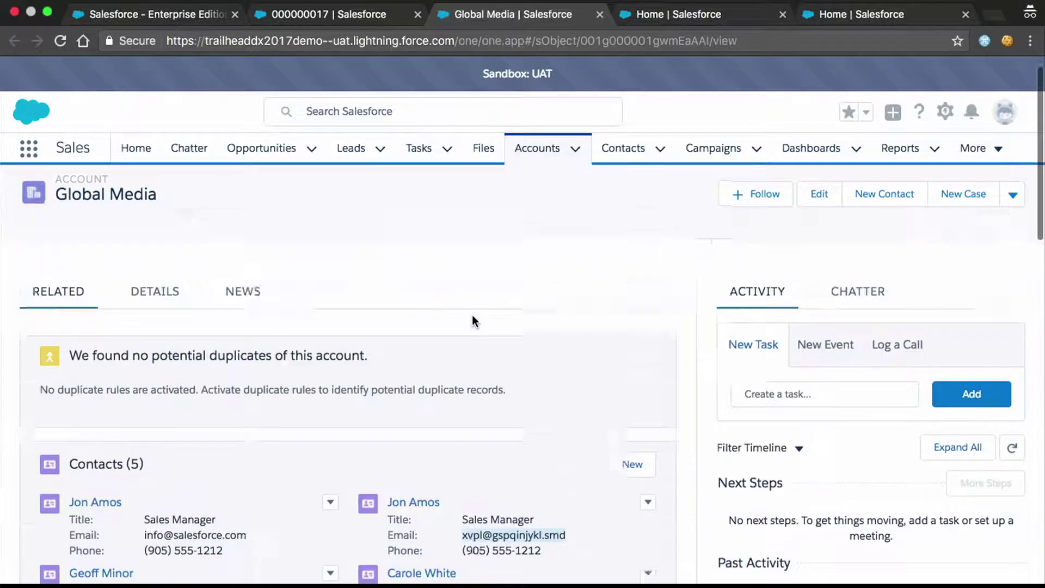